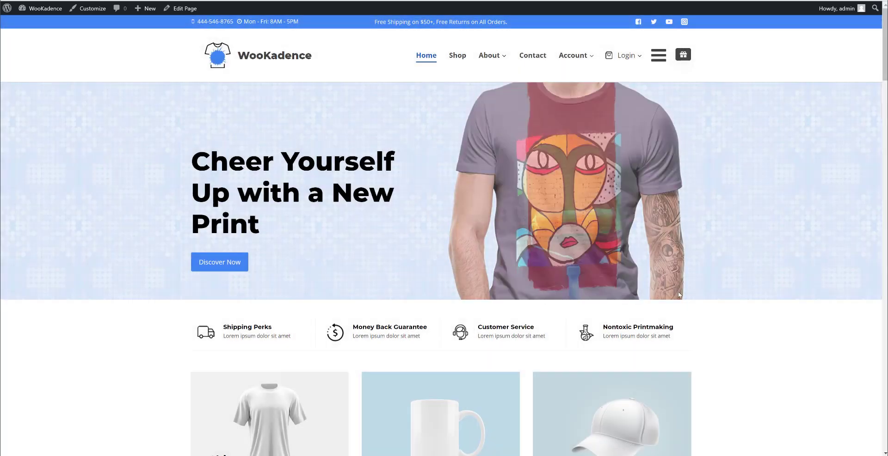
Dismiss the site's signup and WELCOME coupon popups, then go to the Kadence theme settings under Appearance.
scroll(678, 291, "down", 9)
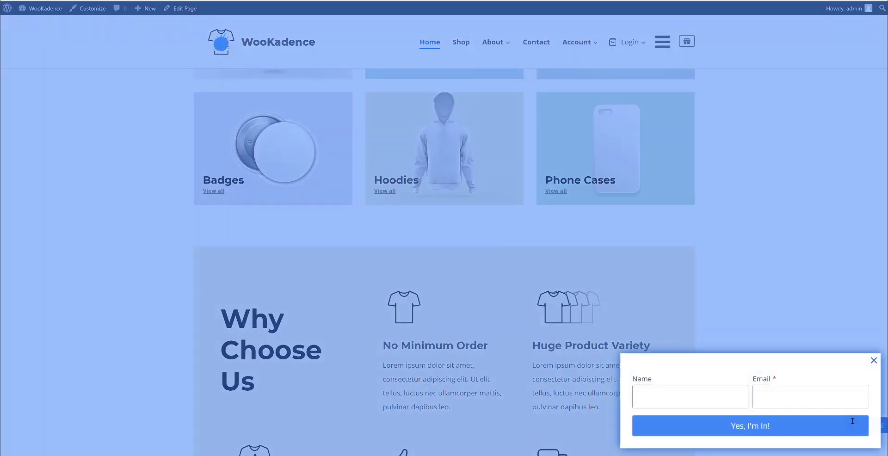
left_click(874, 361)
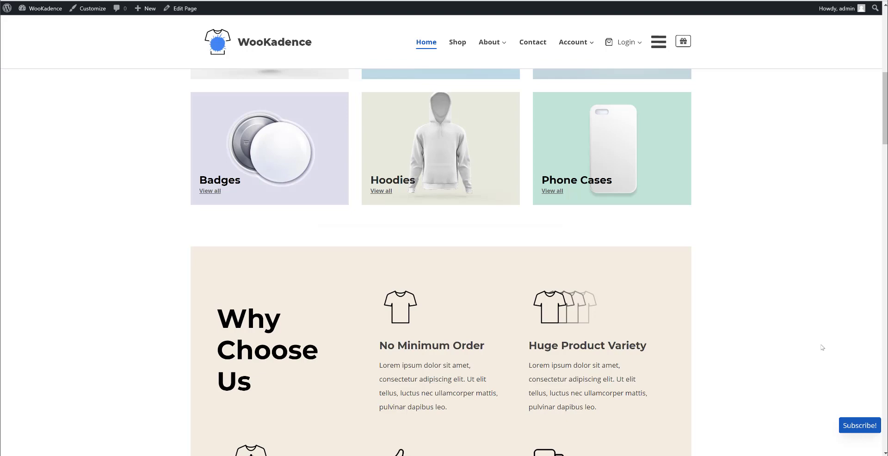
scroll(822, 347, "up", 9)
mouse_move(490, 55)
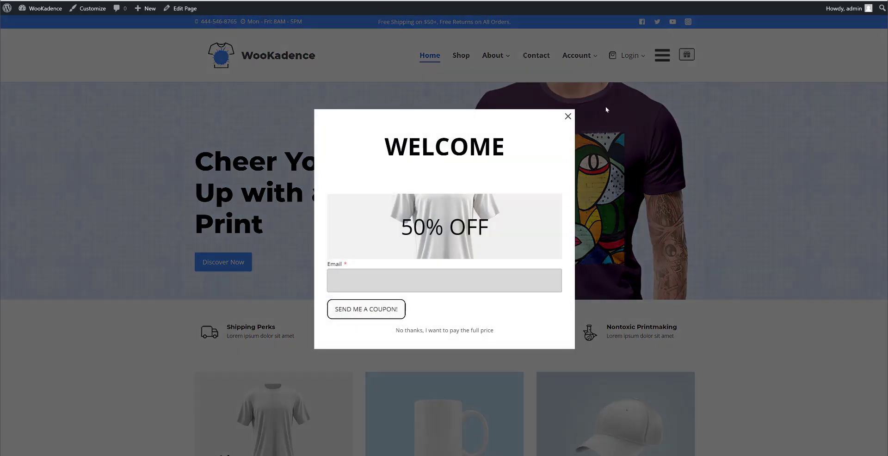
left_click(568, 116)
scroll(665, 276, "down", 9)
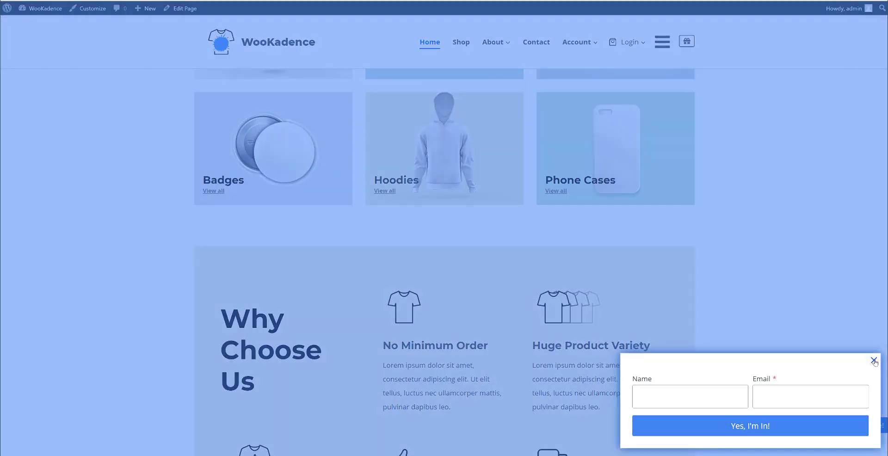
left_click(873, 361)
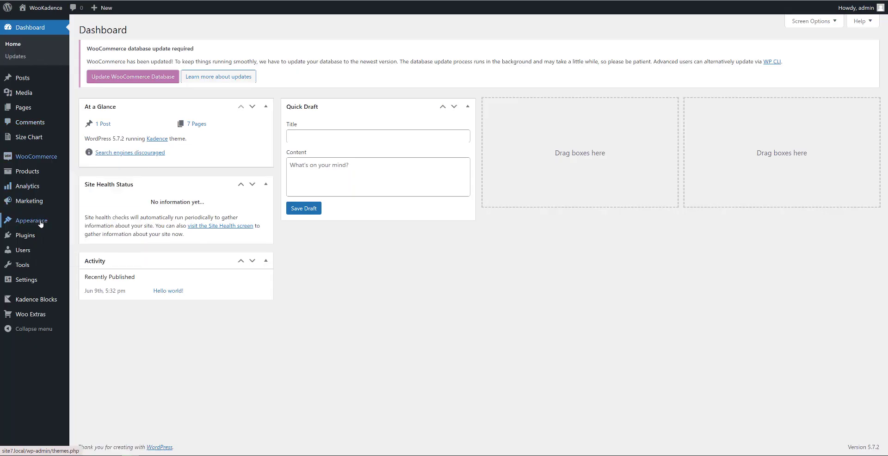
mouse_move(40, 222)
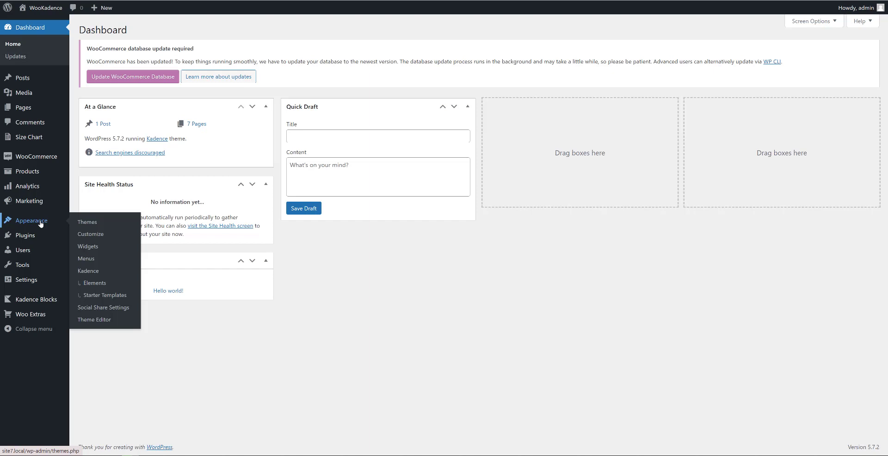
left_click(91, 275)
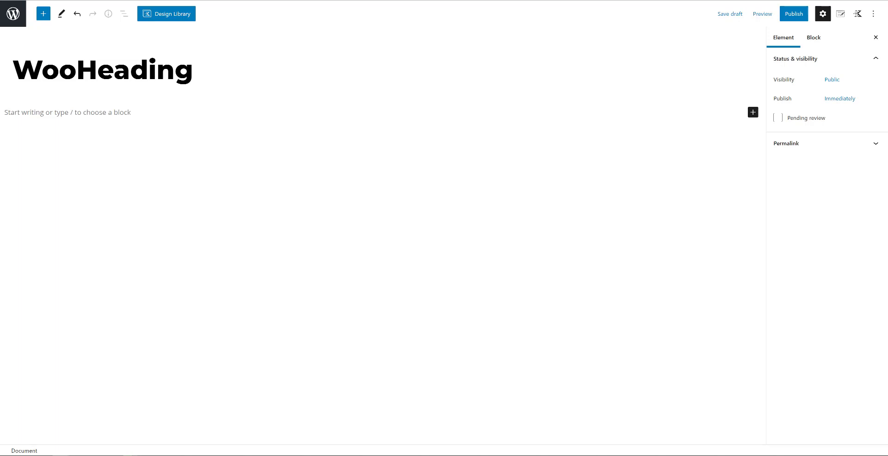
Insert a Kadence Modal block and change its button text to 'Send me a Coupon!'.
type("mod")
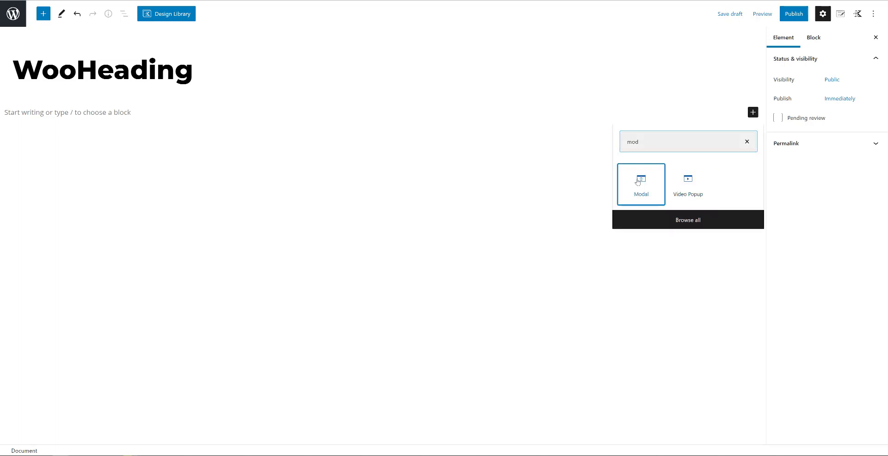
left_click(641, 182)
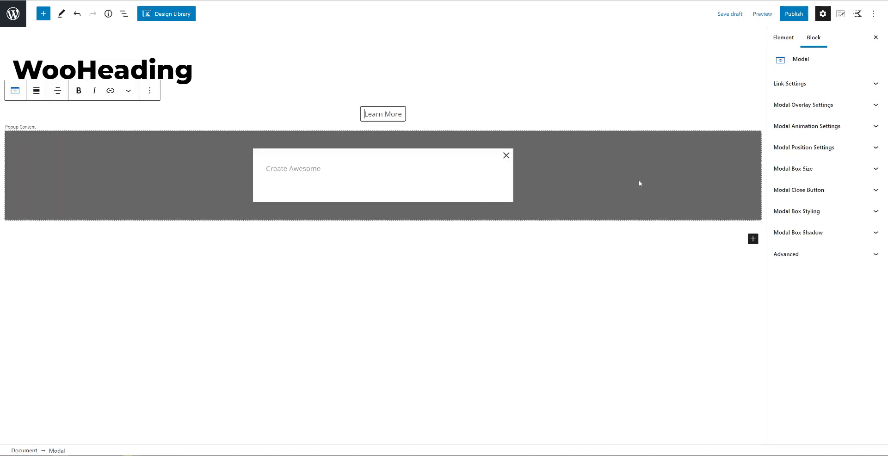
triple_click(401, 119)
type("Send me a Coupon!")
Type WELCOME in the popup's paragraph, centre it and make it bold.
left_click(287, 168)
type("WELCOME")
left_click(324, 145)
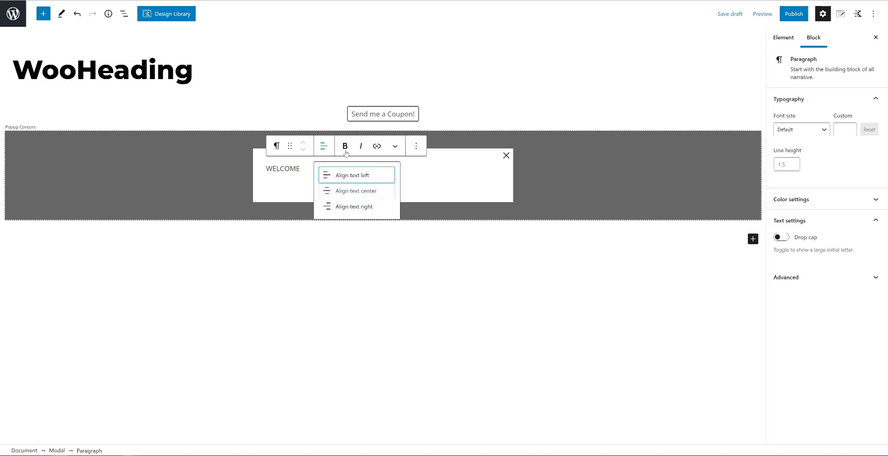
left_click(351, 190)
key("ctrl+a")
key("ctrl+b")
Set the WELCOME text to font size 55 and add an empty paragraph below it.
left_click(564, 181)
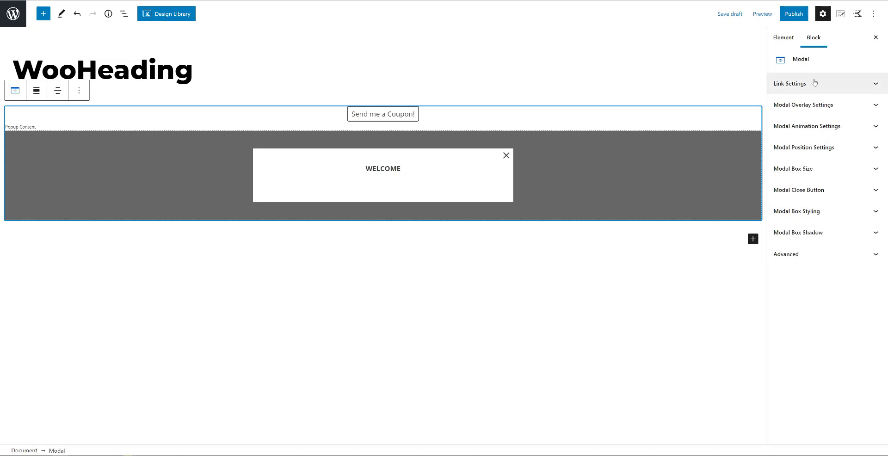
key("Tab")
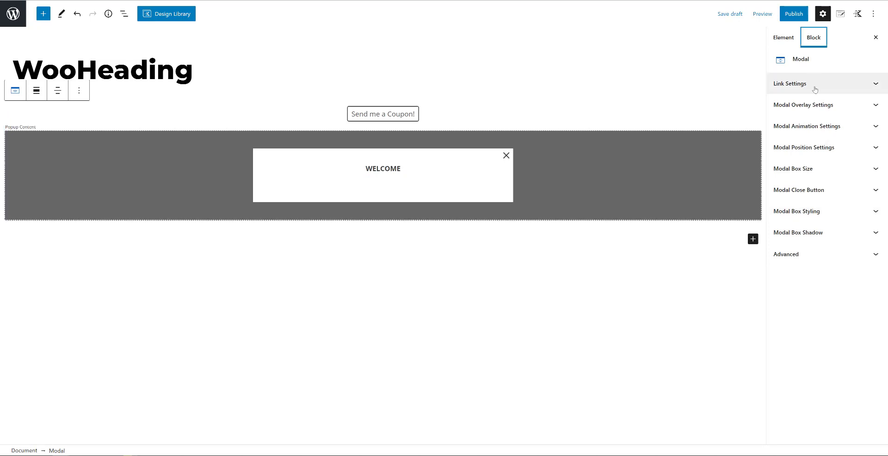
left_click(380, 168)
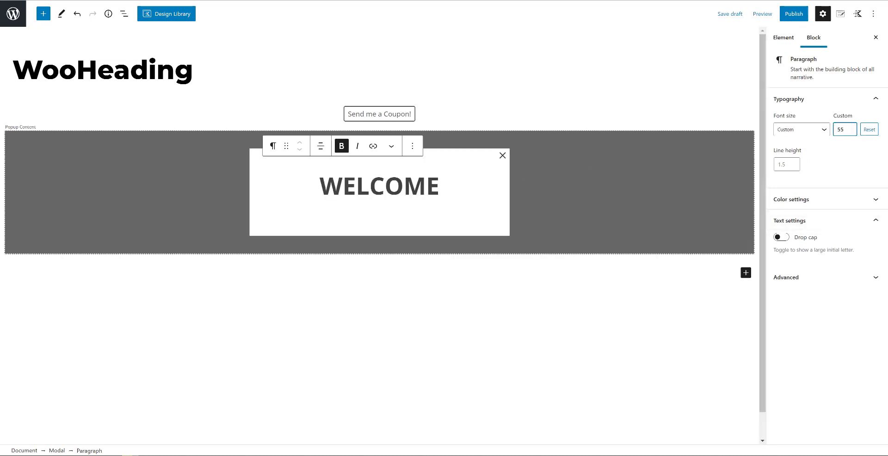
left_click(485, 226)
left_click(487, 229)
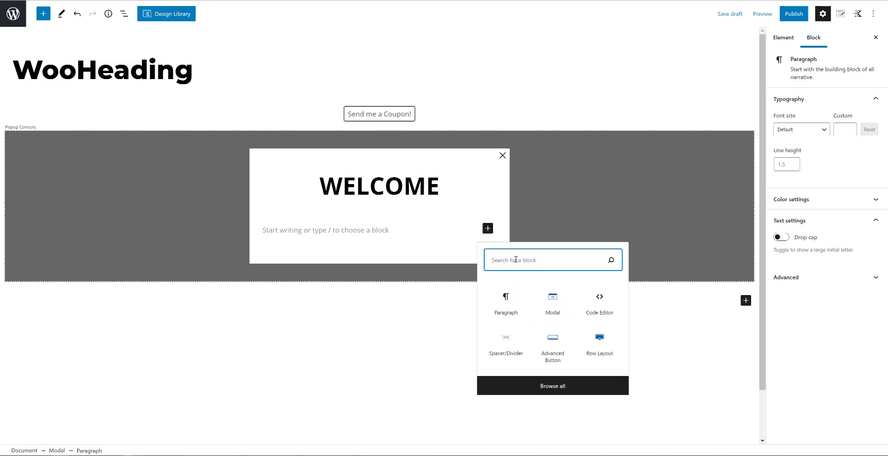
Add a one-column Row Layout and an email-only Form whose button reads 'Send me a Coupon!'.
left_click(600, 343)
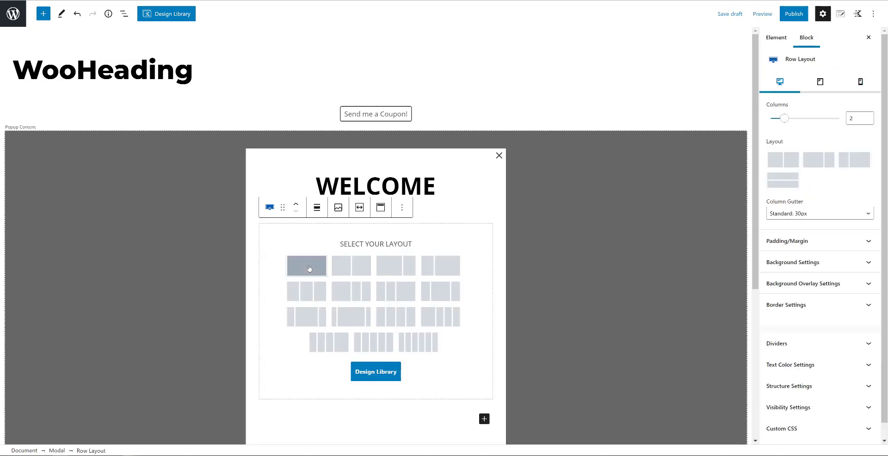
left_click(306, 266)
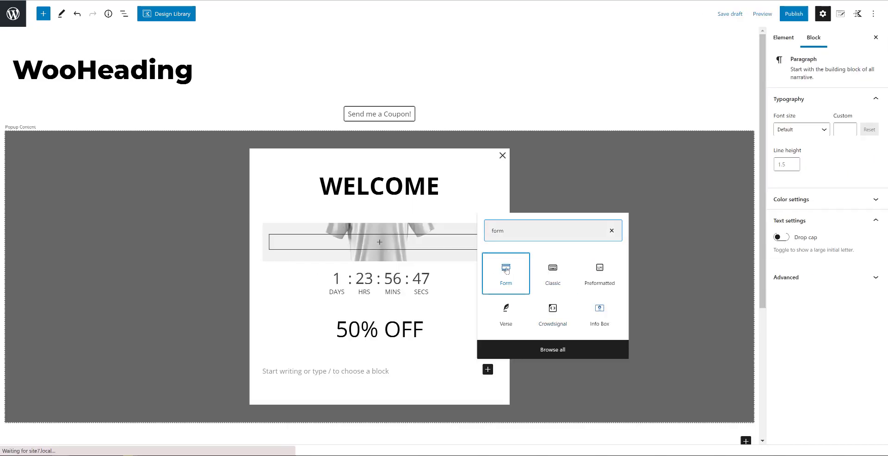
left_click(506, 271)
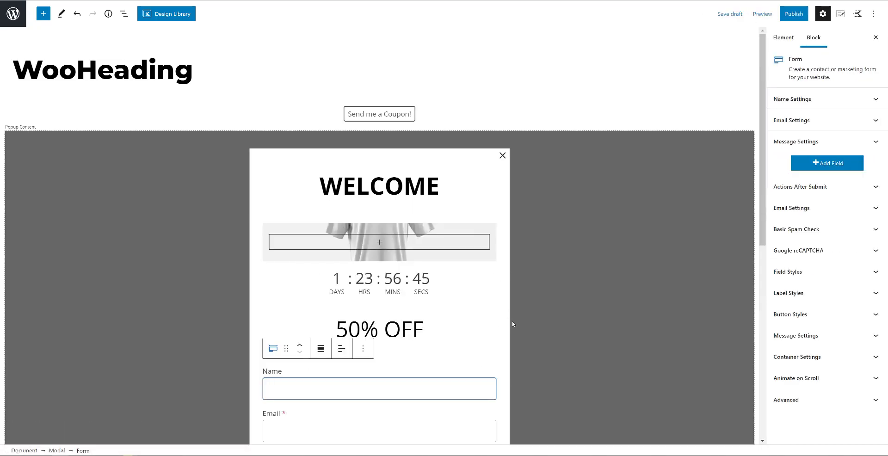
scroll(592, 319, "down", 1)
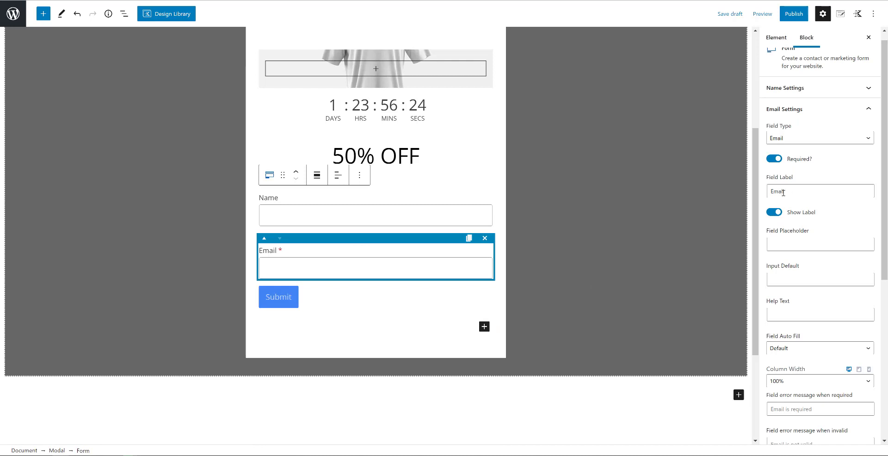
left_click(796, 192)
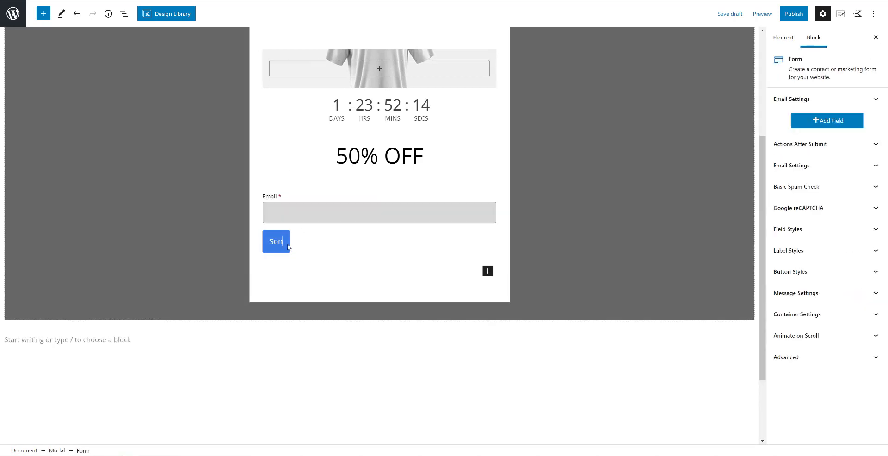
double_click(283, 242)
type("Send me a Coupon")
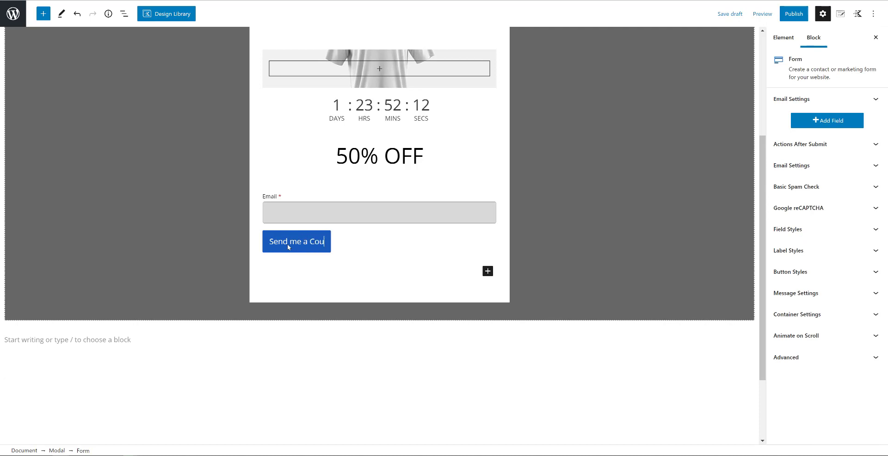
type("!")
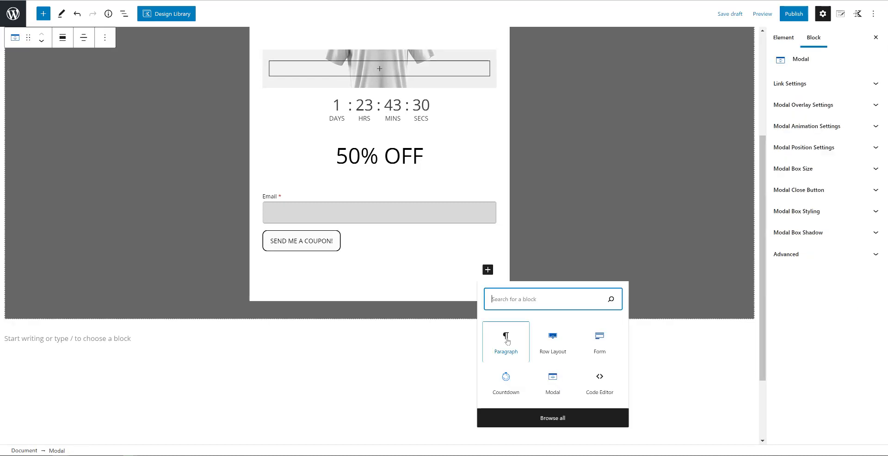
Add a centred 'No thanks' paragraph below the form and publish the element.
left_click(512, 344)
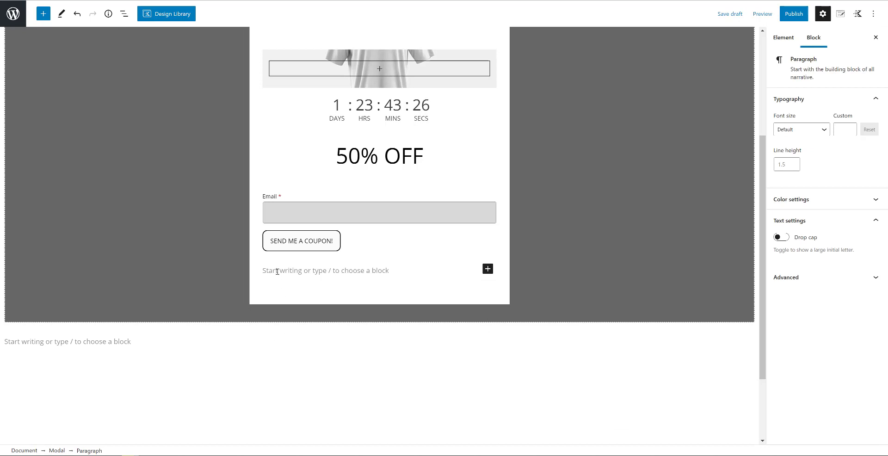
type("No thanks, I wa")
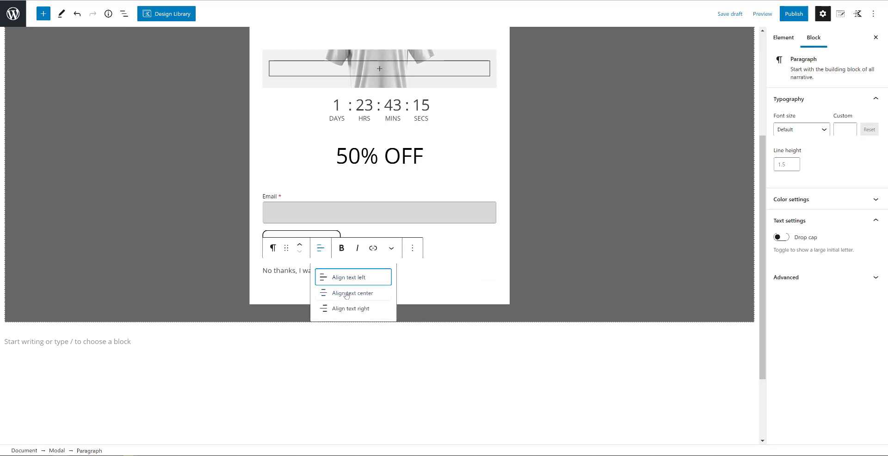
left_click(346, 294)
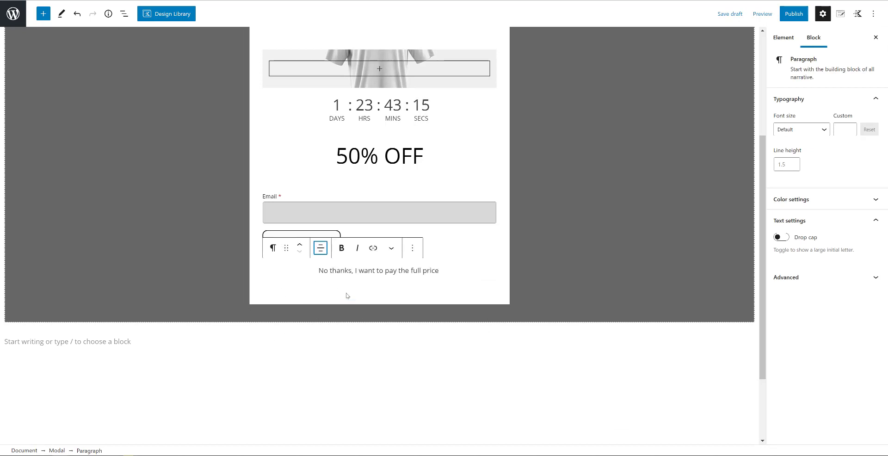
left_click(793, 14)
left_click(793, 15)
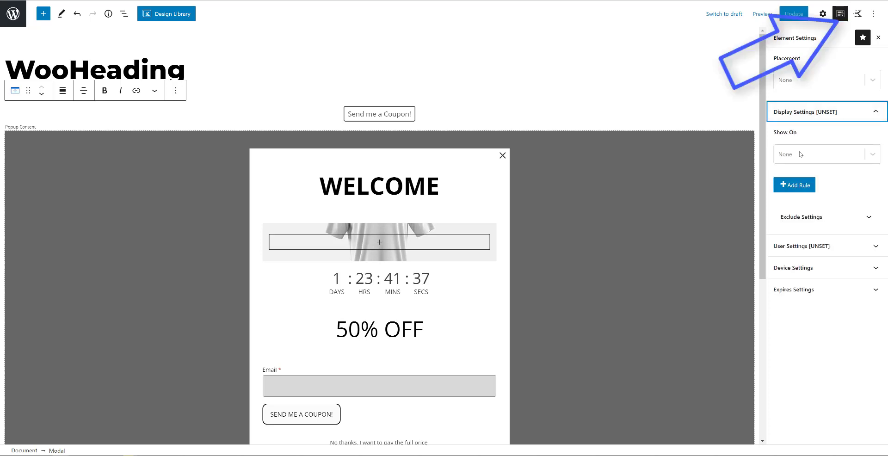
Show WooHeading on the Front Page for Desktop and Tablet only, and save the update.
left_click(805, 153)
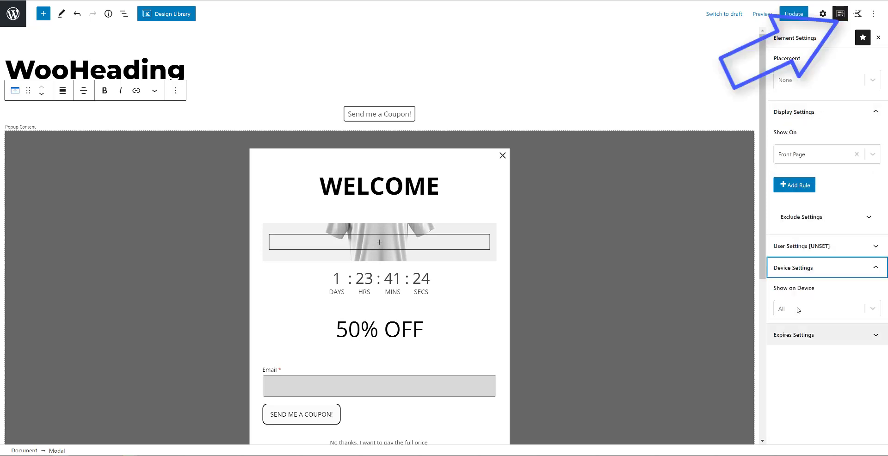
left_click(798, 310)
left_click(817, 328)
left_click(819, 312)
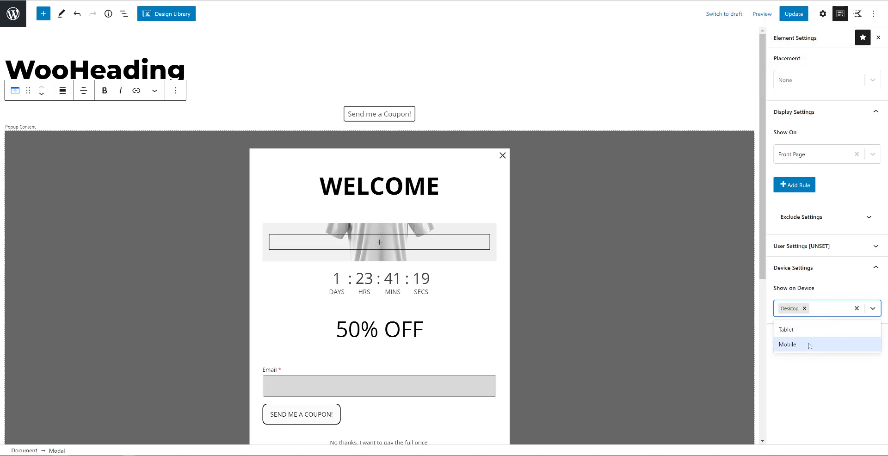
left_click(807, 330)
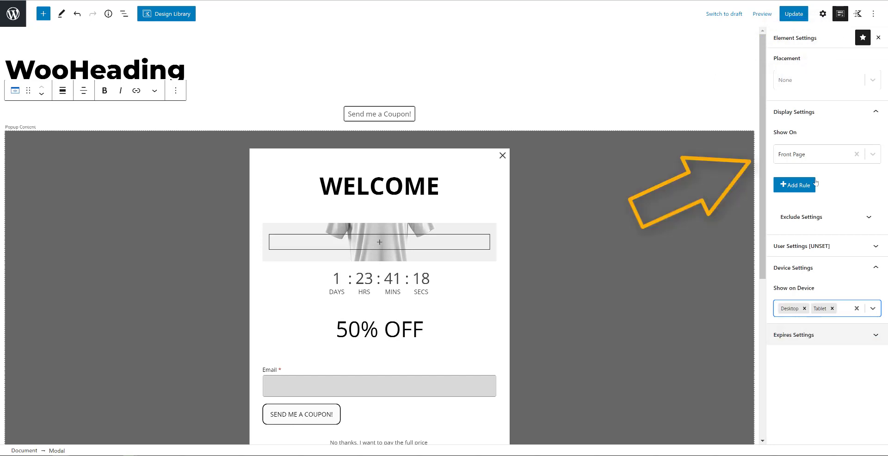
left_click(795, 14)
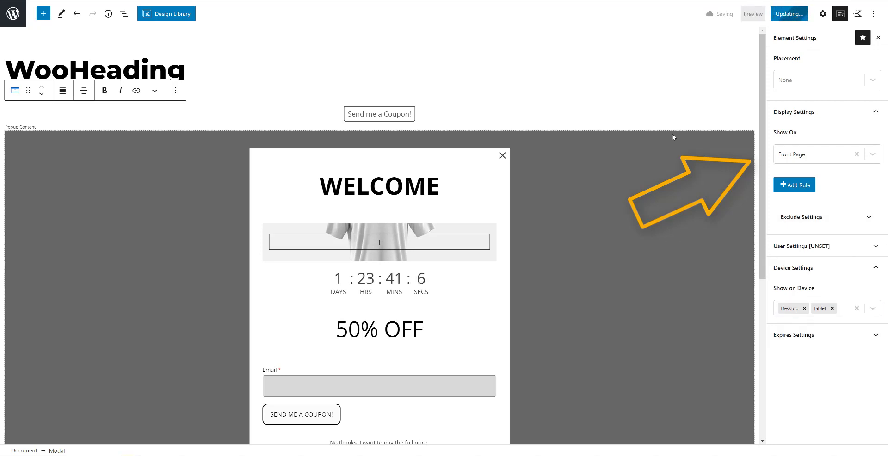
scroll(664, 119, "down", 2)
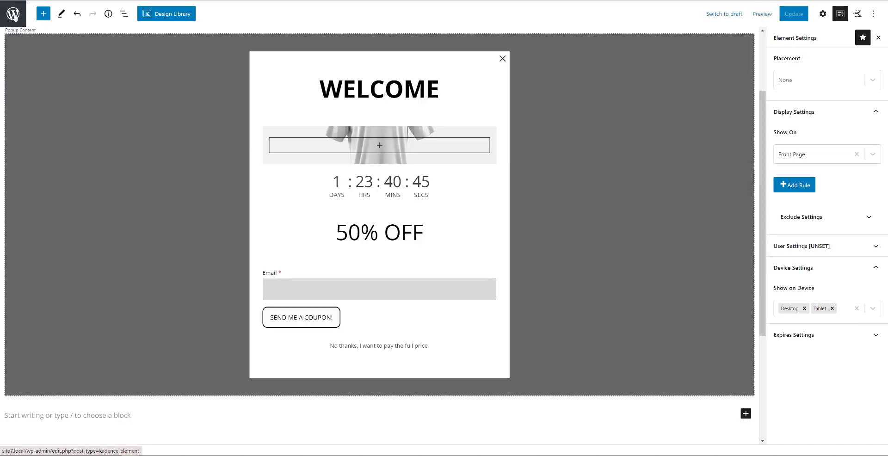
Copy the WooHeading element's shortcode from the Elements list.
left_click(13, 16)
left_click_drag(662, 95, 749, 97)
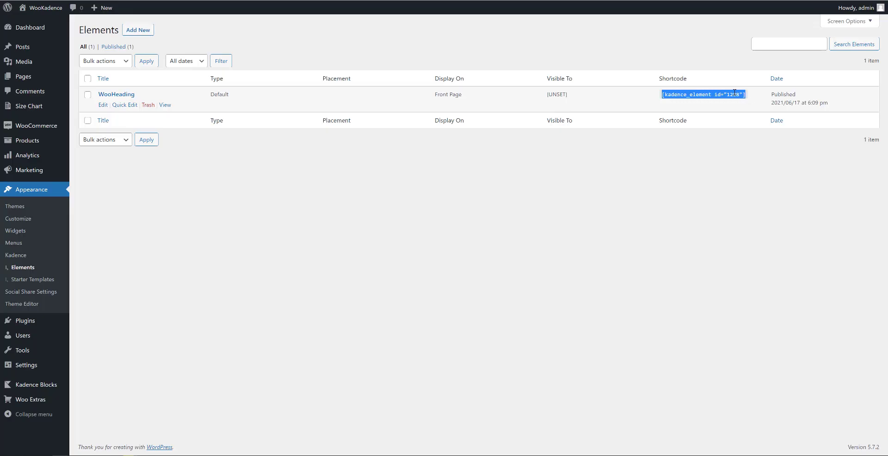
right_click(734, 93)
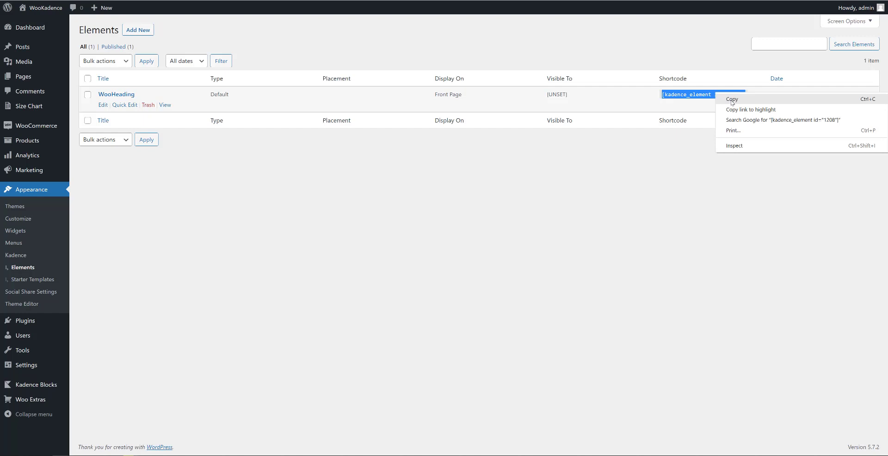
left_click(732, 100)
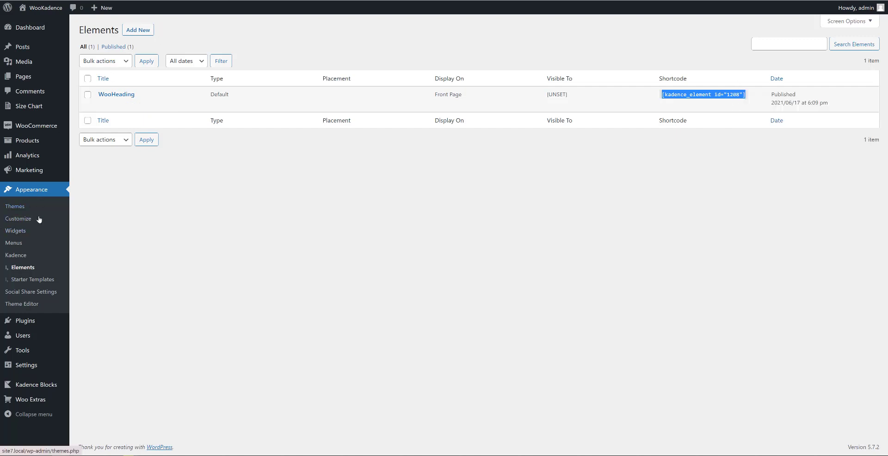
In the Customizer, add an HTML 2 item to the header main row and paste the shortcode into it.
left_click(26, 220)
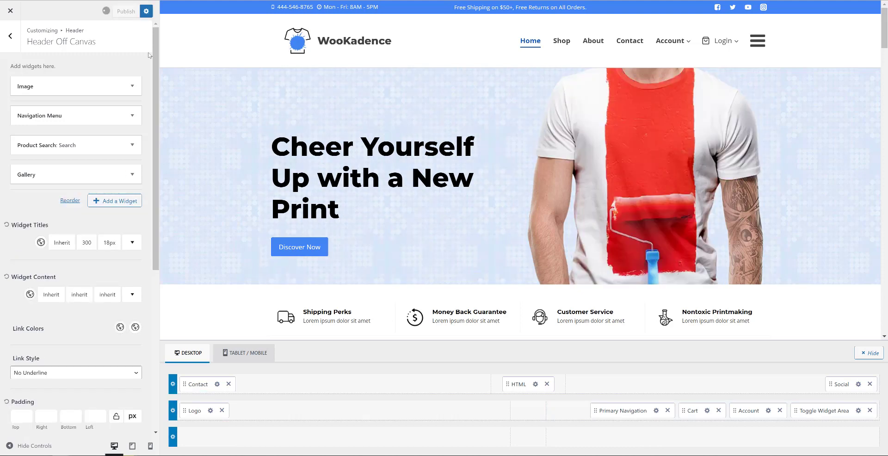
left_click(564, 415)
left_click(668, 350)
left_click(859, 411)
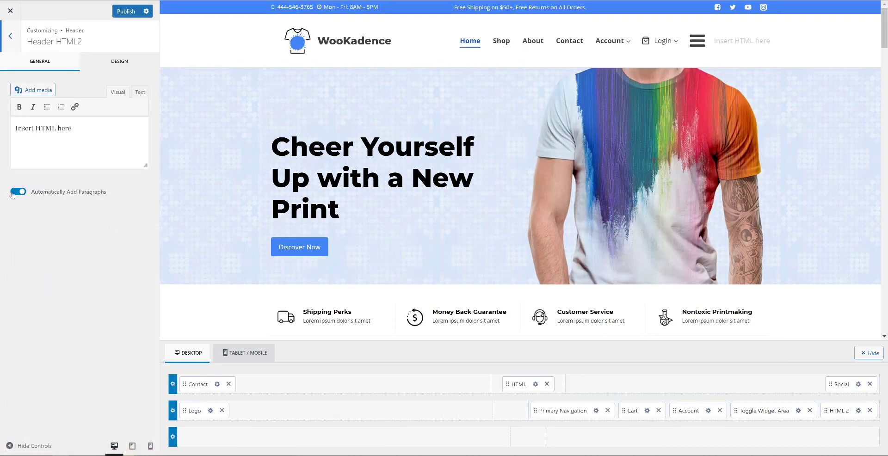
left_click(80, 129)
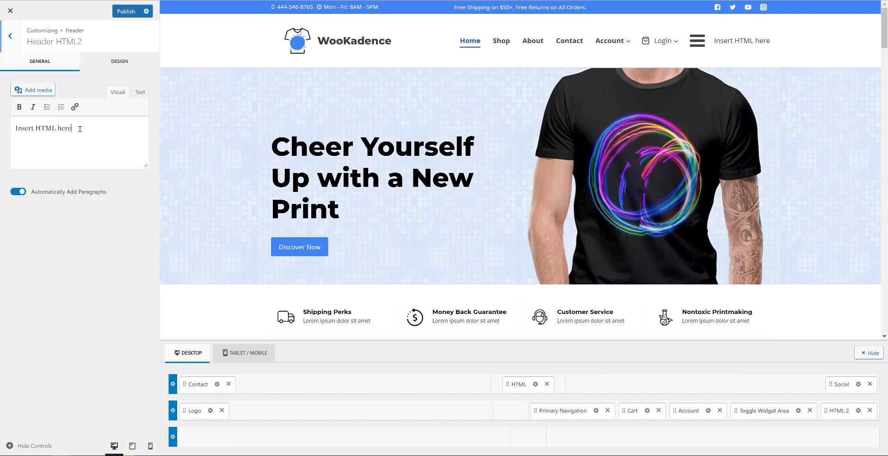
key("ctrl+a")
key("ctrl+v")
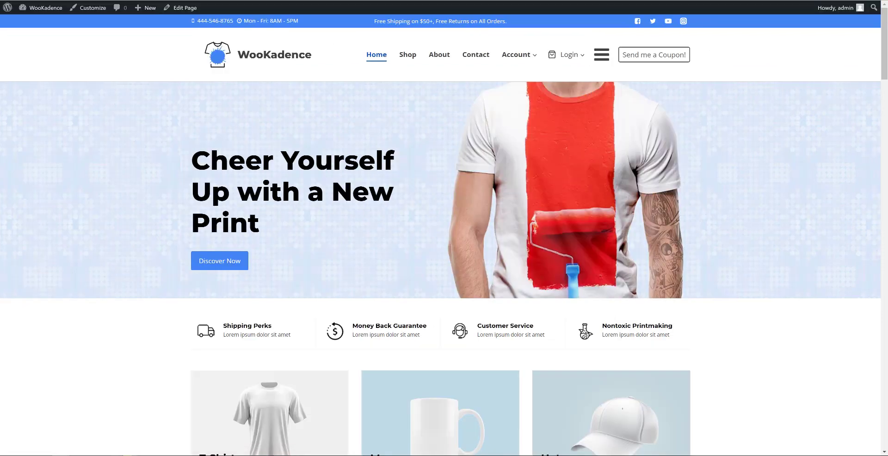
Use the header's 'Send me a Coupon!' button to open the WELCOME 50% OFF popup.
left_click(657, 60)
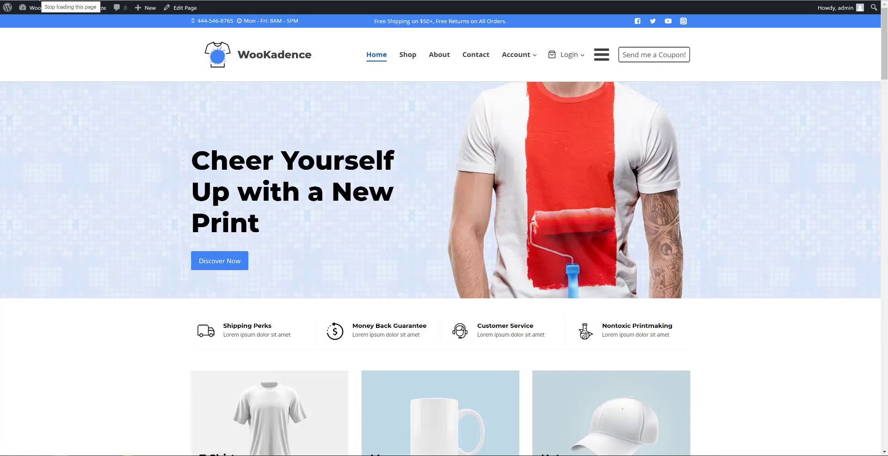
left_click(665, 58)
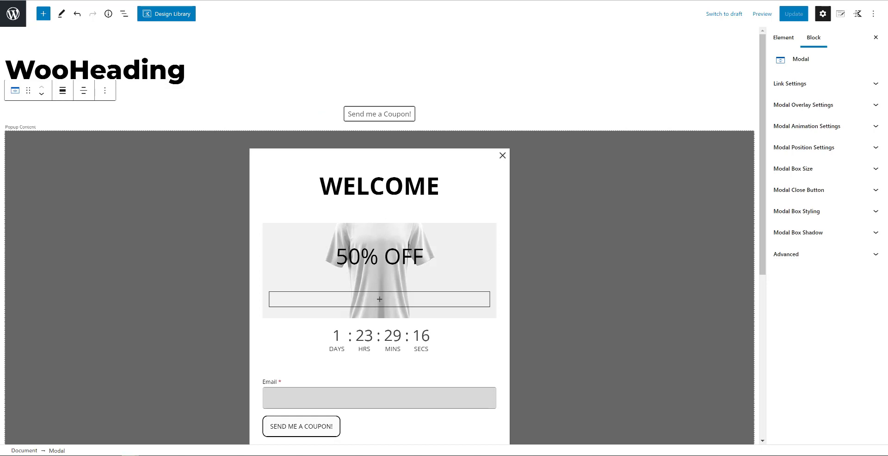
Set the Modal trigger's icon to the solid gift icon in Link Settings.
left_click(828, 85)
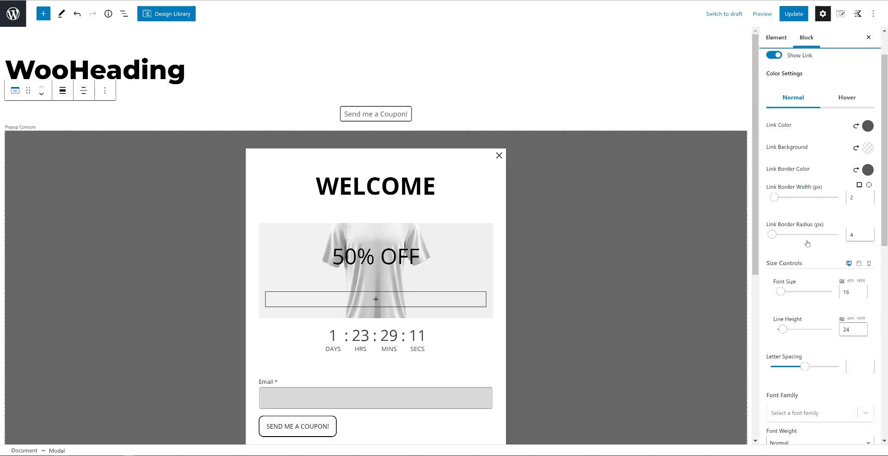
scroll(807, 248, "down", 1)
scroll(807, 248, "down", 5)
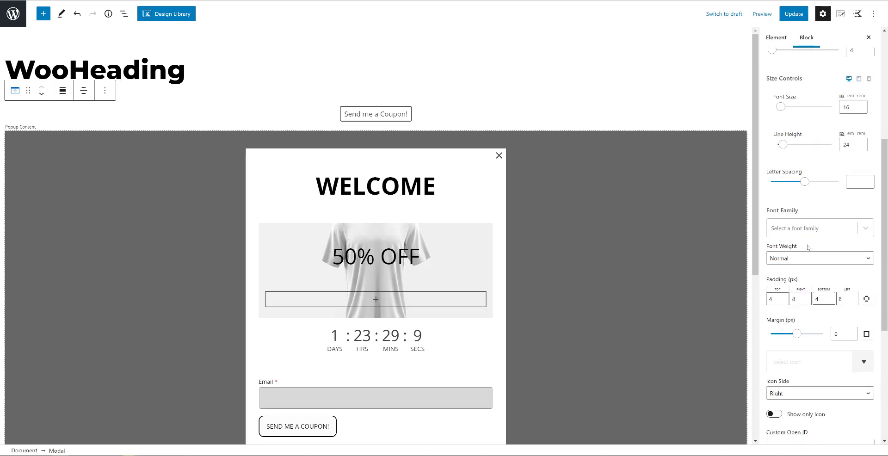
scroll(808, 248, "down", 4)
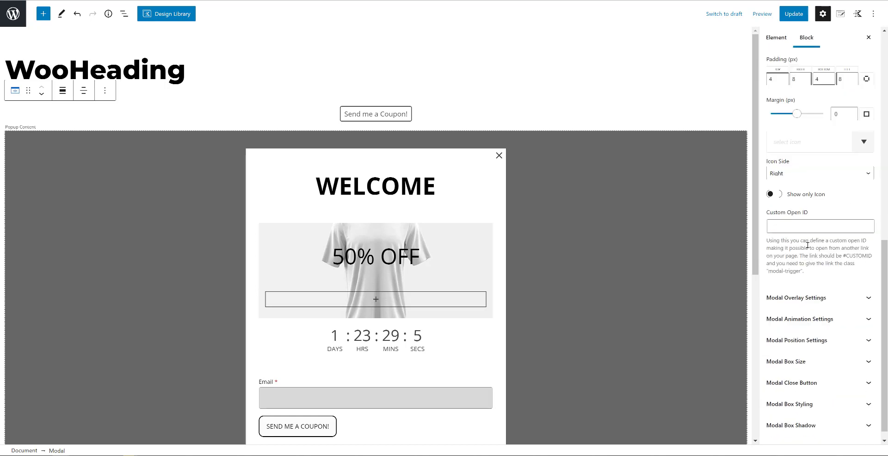
left_click(864, 141)
type("gift")
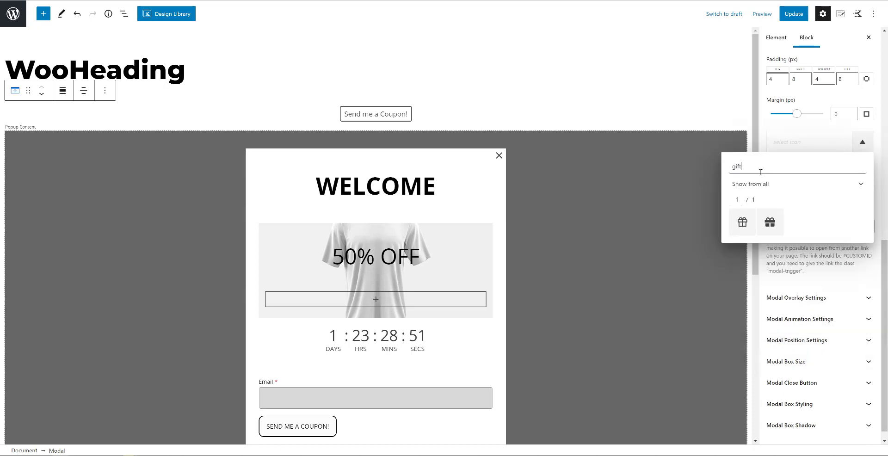
left_click(770, 222)
left_click(836, 276)
Turn on Show only Icon, update the element, and view the live homepage.
left_click(775, 194)
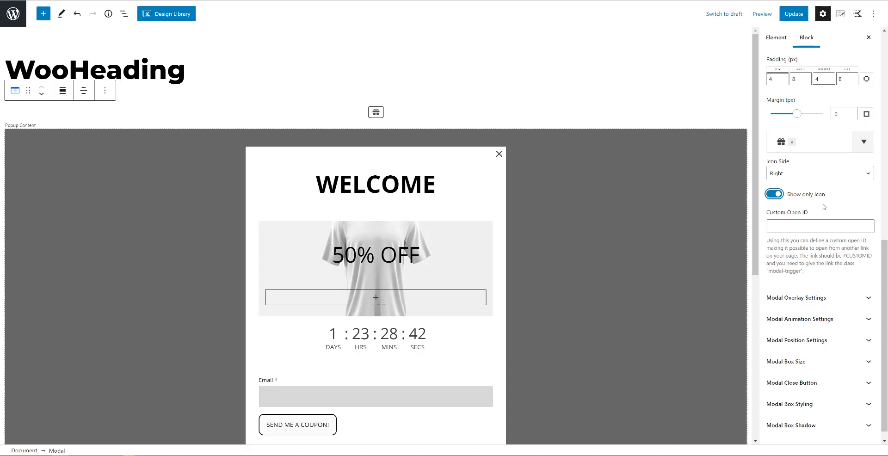
scroll(823, 206, "down", 1)
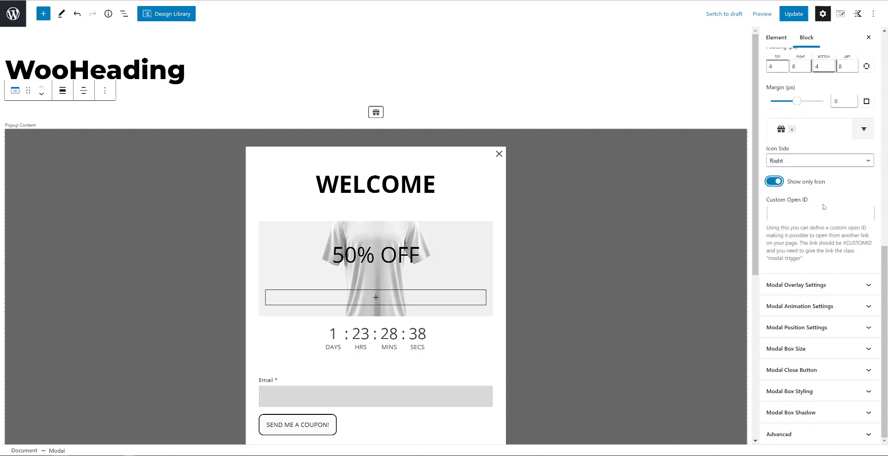
left_click(794, 13)
left_click(80, 436)
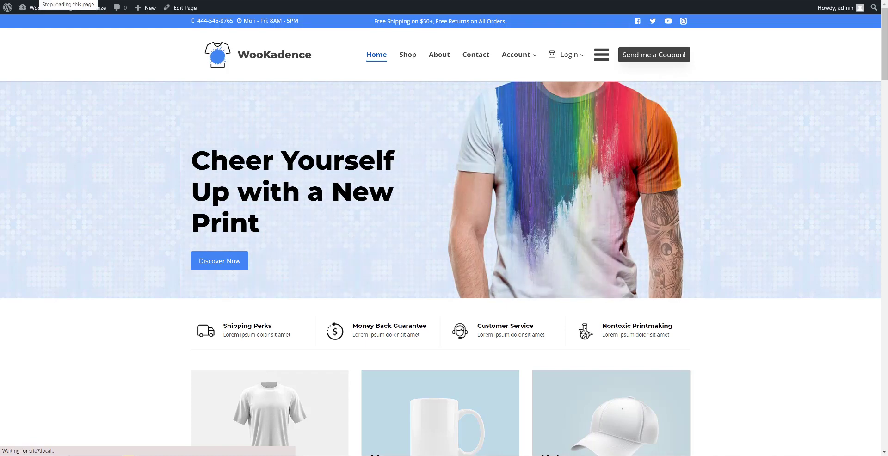
Check that the header gift icon opens the coupon popup, then close it with Esc.
left_click(684, 53)
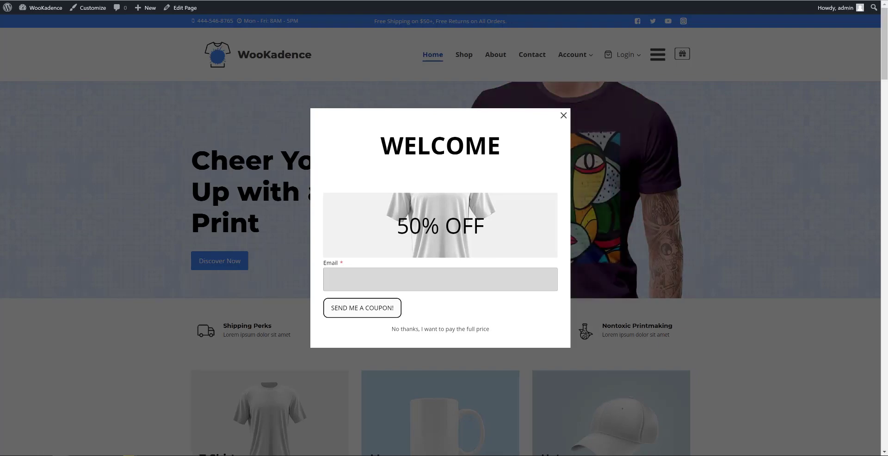
key("Escape")
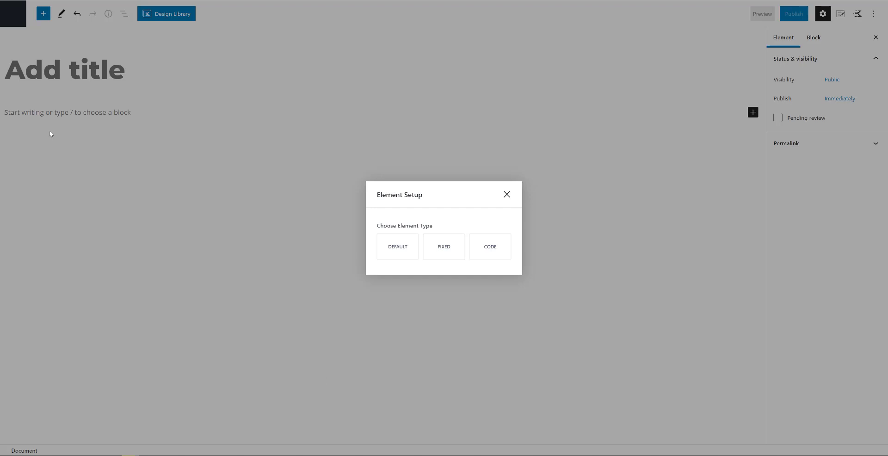
Create a default element titled 'About Menu Content' with a one-column Row Layout.
left_click(394, 245)
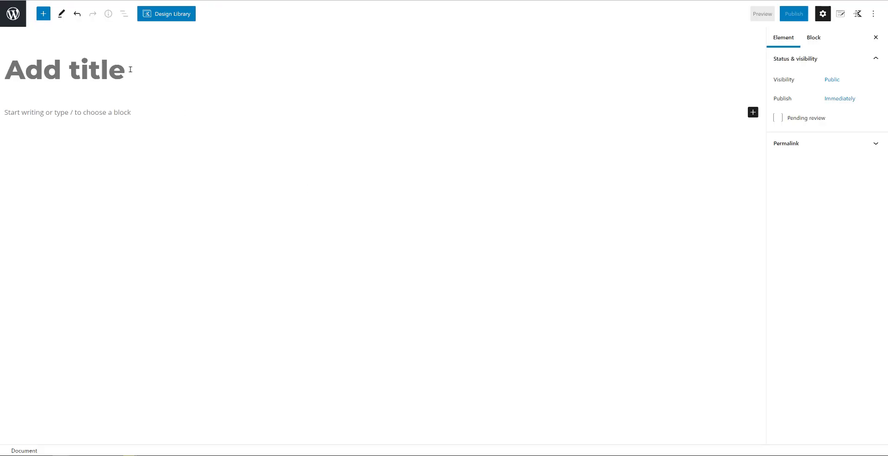
type("About Menu Content")
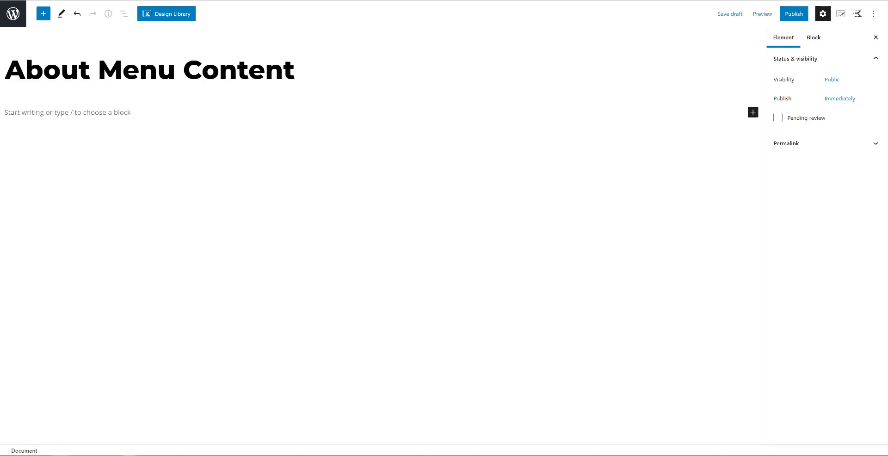
left_click(753, 112)
left_click(688, 184)
left_click(184, 149)
Add an Icon List block inside the row's section and start filling in its items.
left_click(380, 126)
left_click(380, 126)
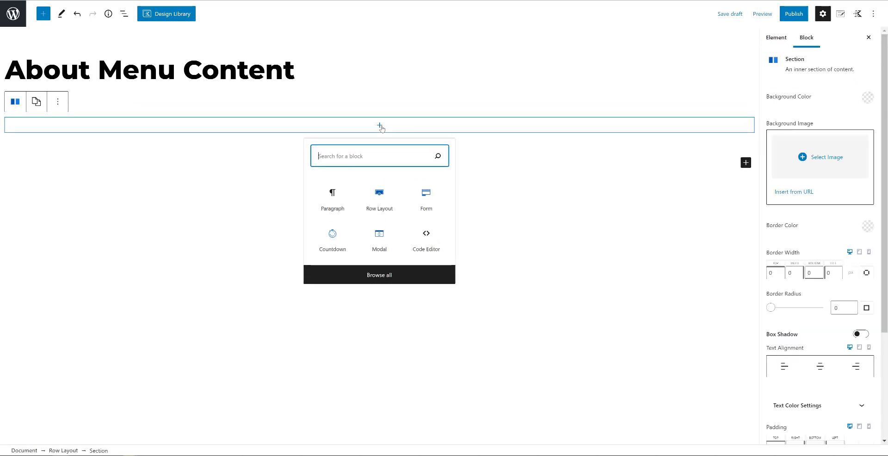
type("list")
left_click(376, 249)
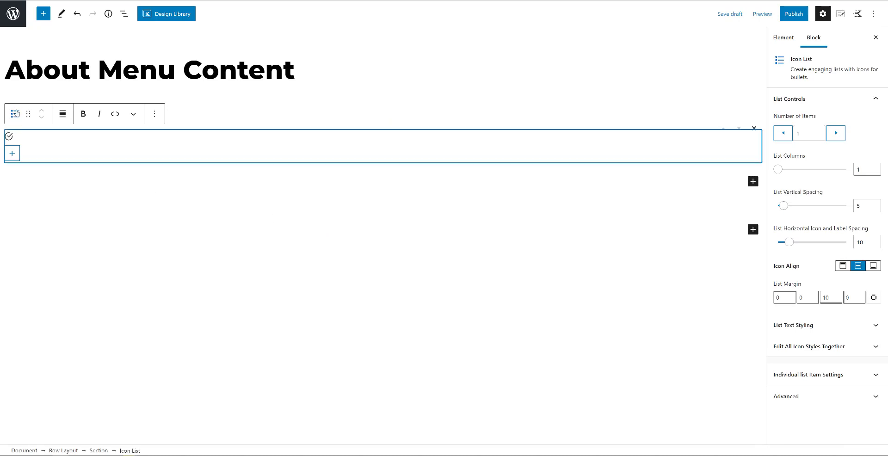
type("gdfgasg")
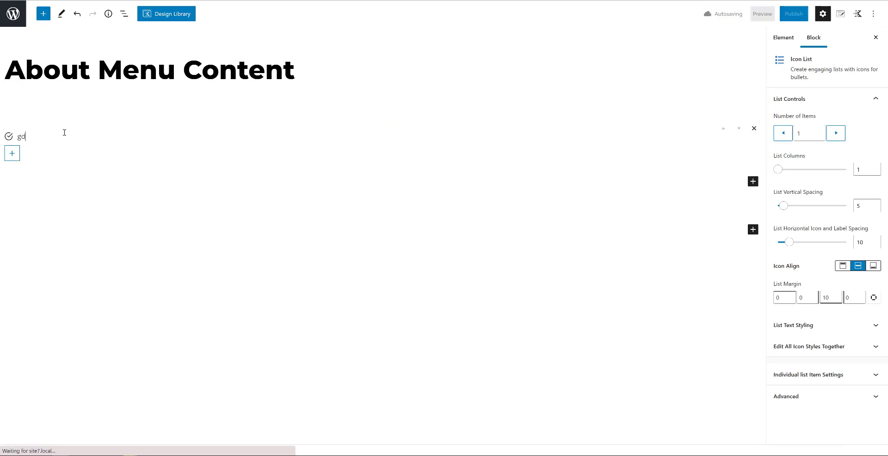
left_click(803, 253)
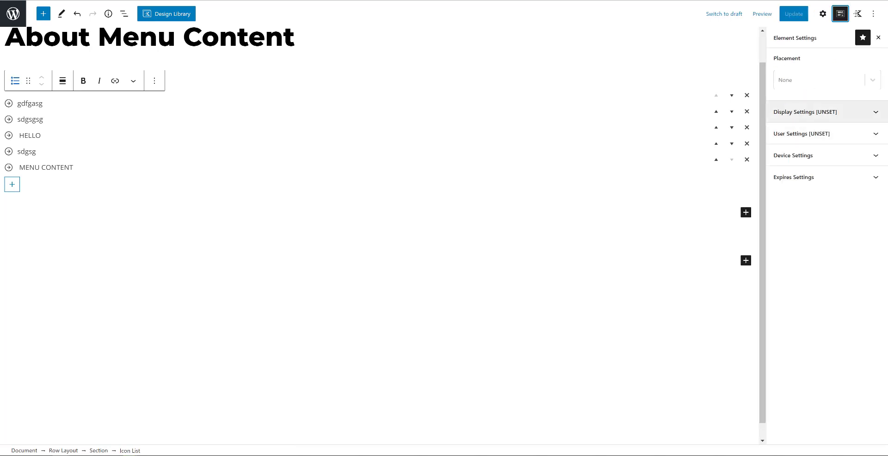
Set Show On to Entire Site, update the element, and go to Appearance > Menus.
left_click(805, 113)
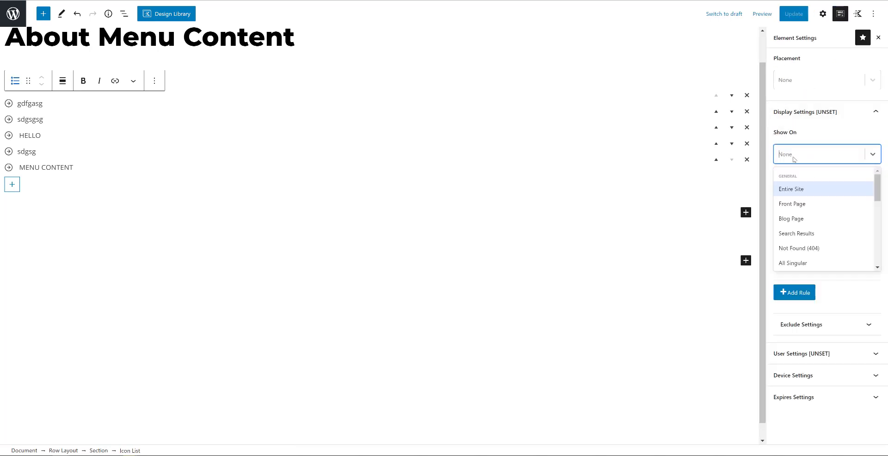
left_click(798, 194)
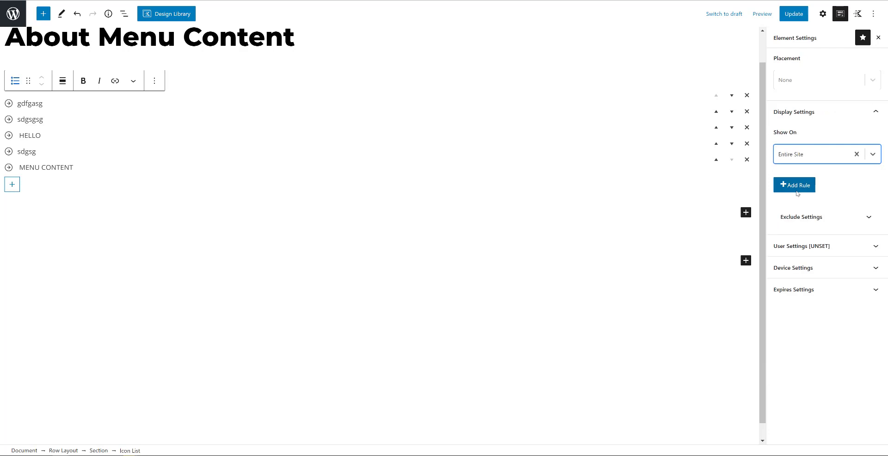
left_click(794, 15)
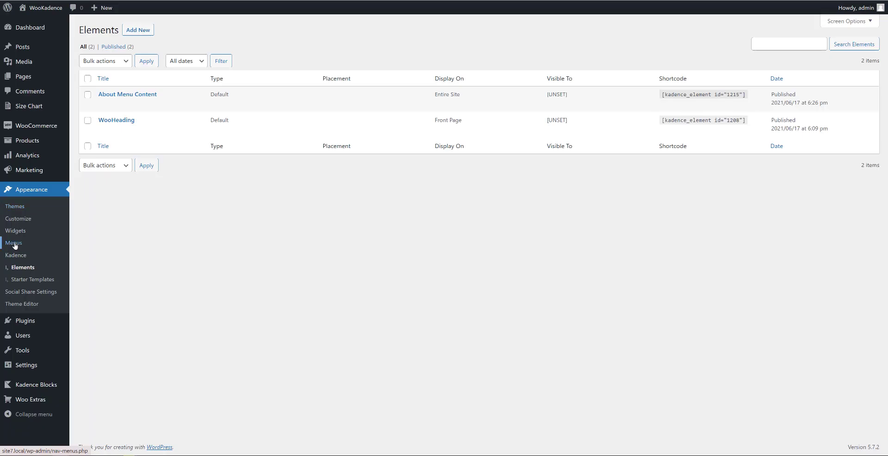
left_click(14, 245)
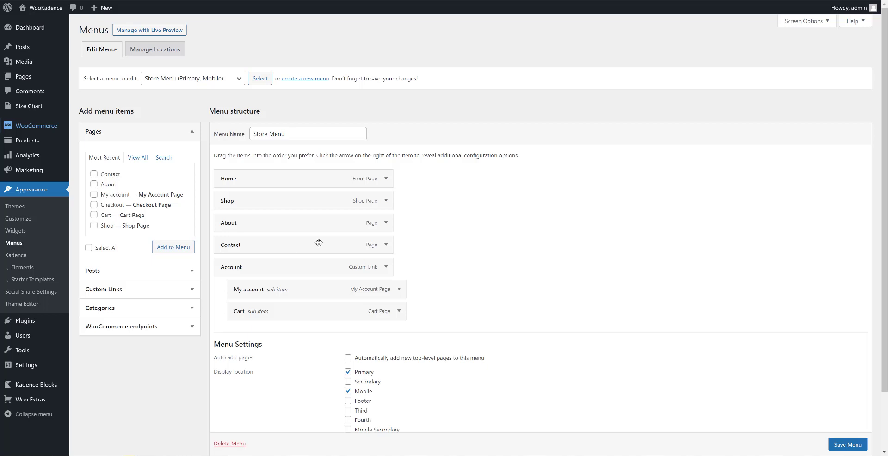
Expand the About item in Store Menu to reveal its settings.
left_click(386, 222)
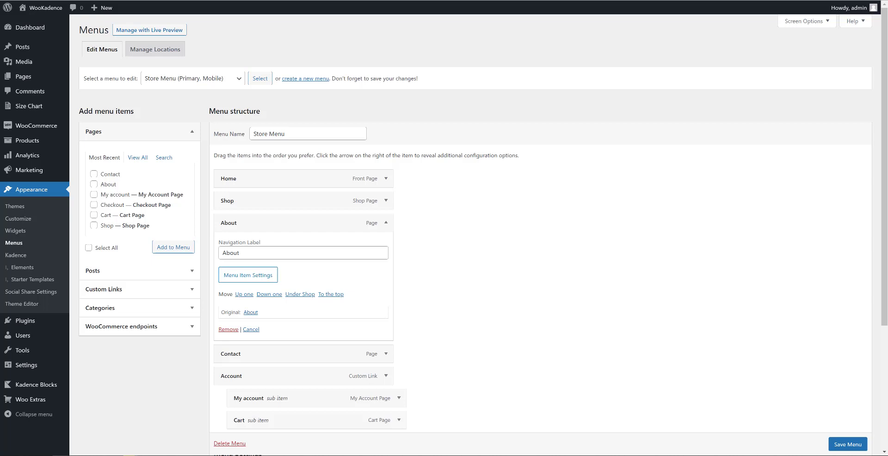
Disable About's link, enable a 1-column mega menu dropdown, and save its settings.
left_click(248, 275)
left_click(253, 131)
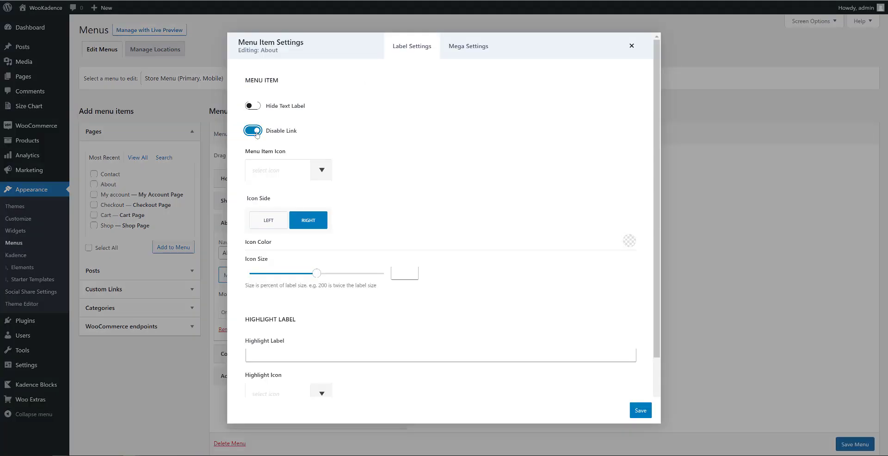
left_click(483, 49)
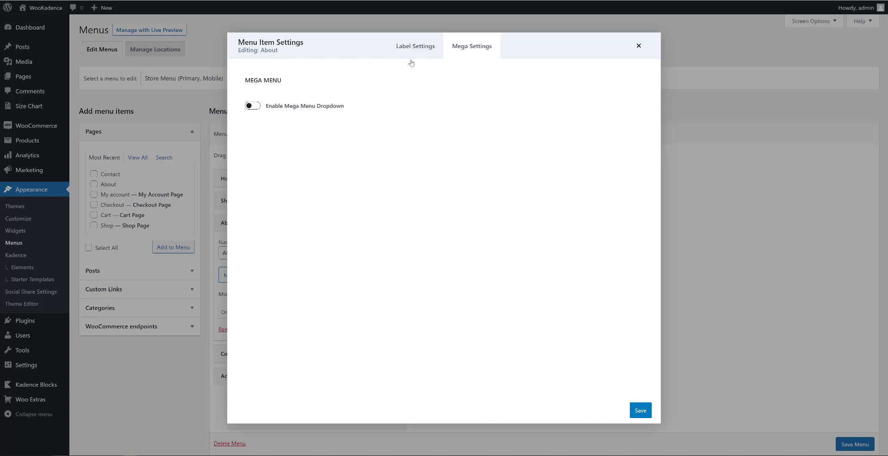
left_click(253, 106)
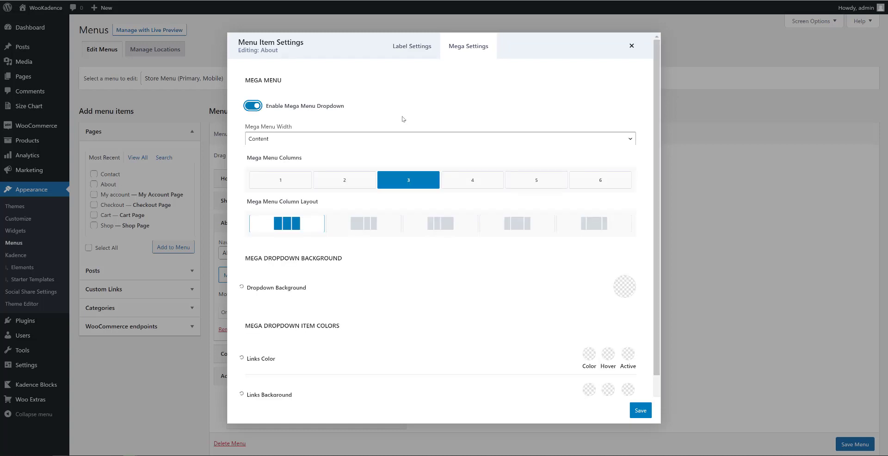
left_click(286, 181)
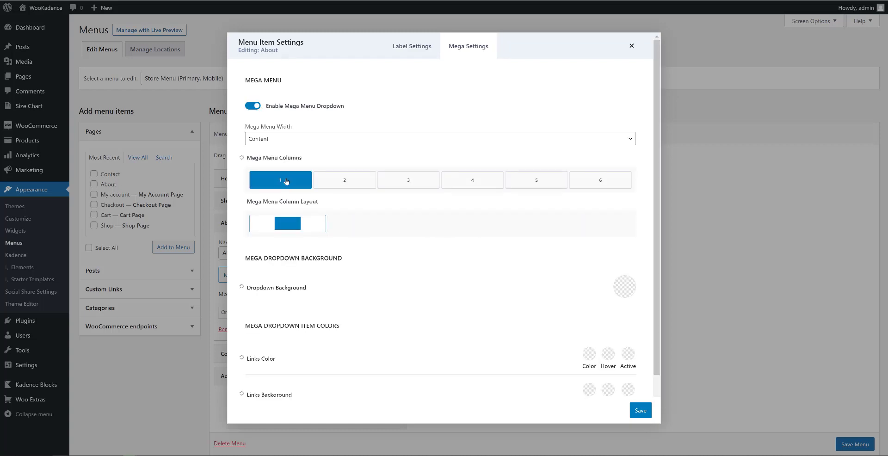
left_click(287, 139)
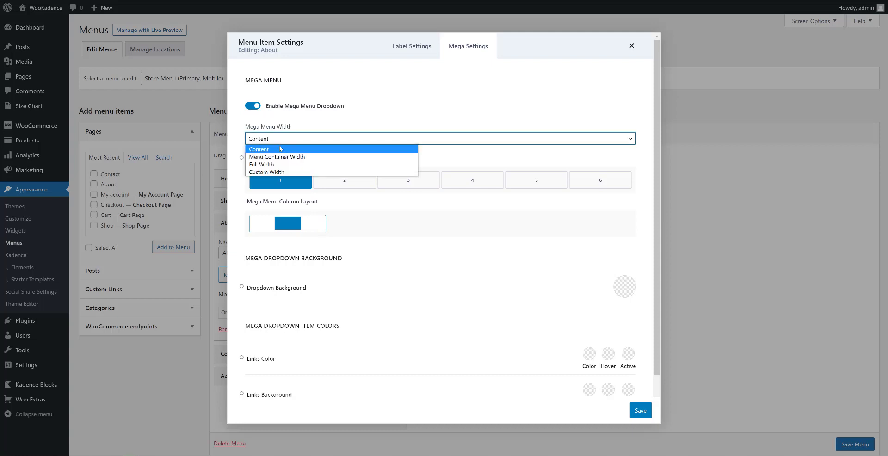
left_click(280, 149)
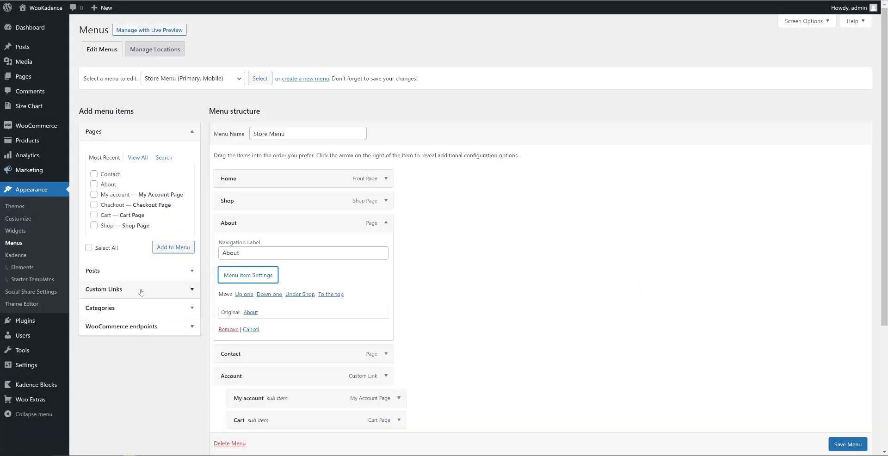
Add an 'About Content' custom link with URL # to the Store Menu.
left_click(115, 289)
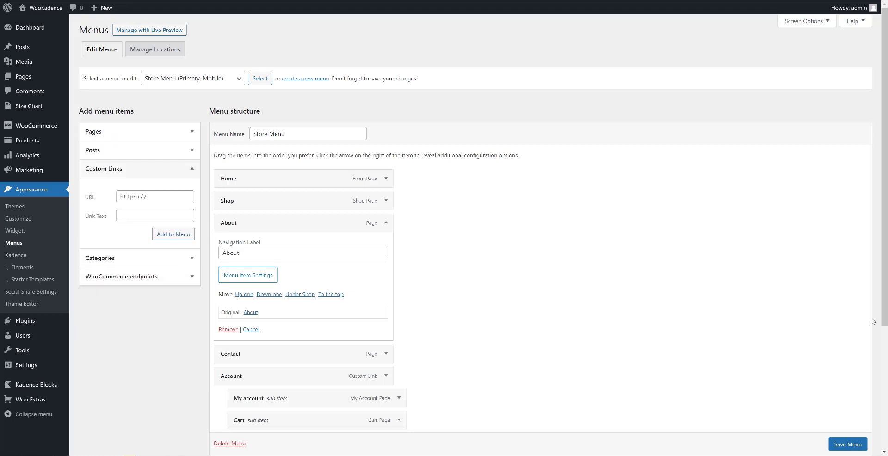
left_click(142, 196)
type("#")
key("Tab")
type("About Content")
key("Return")
left_click(386, 222)
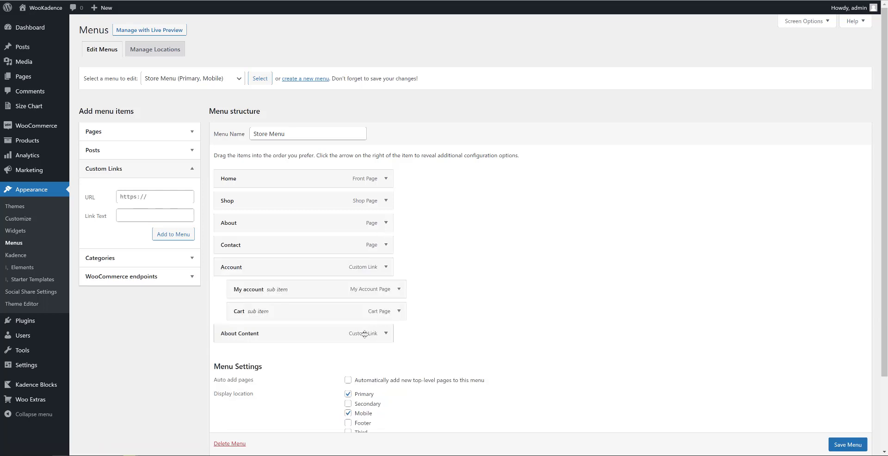
Nest About Content as a sub item under About and save the menu.
left_click_drag(368, 331, 374, 231)
left_click(845, 444)
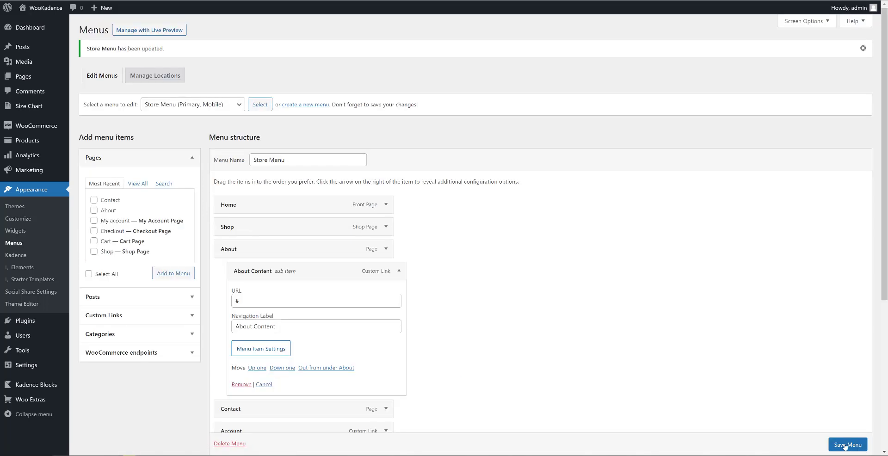
left_click(275, 351)
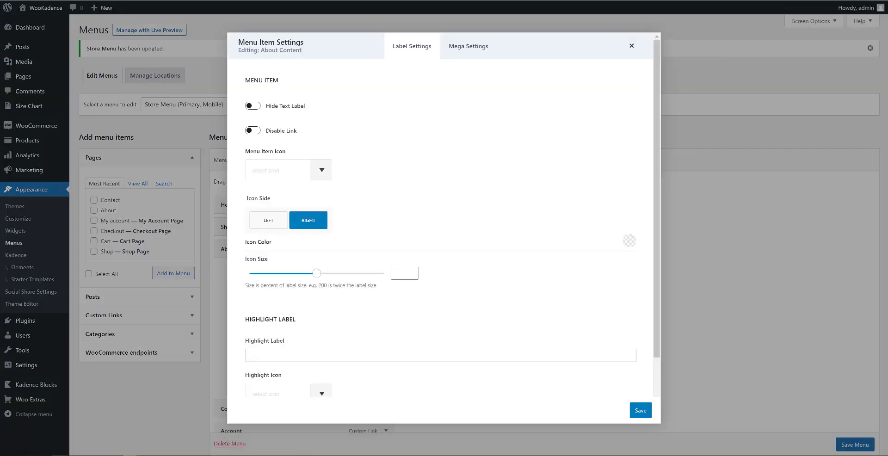
Enable custom content on About Content using the About Menu Content element, and save.
left_click(468, 45)
left_click(253, 106)
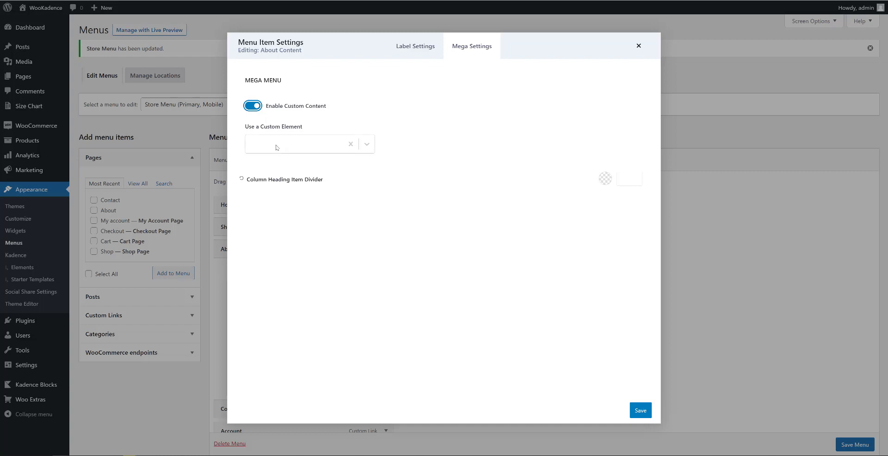
left_click(277, 147)
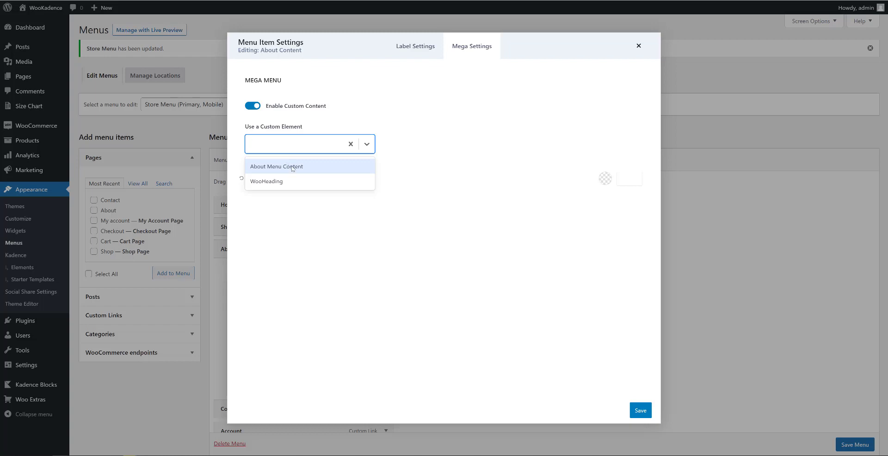
left_click(293, 168)
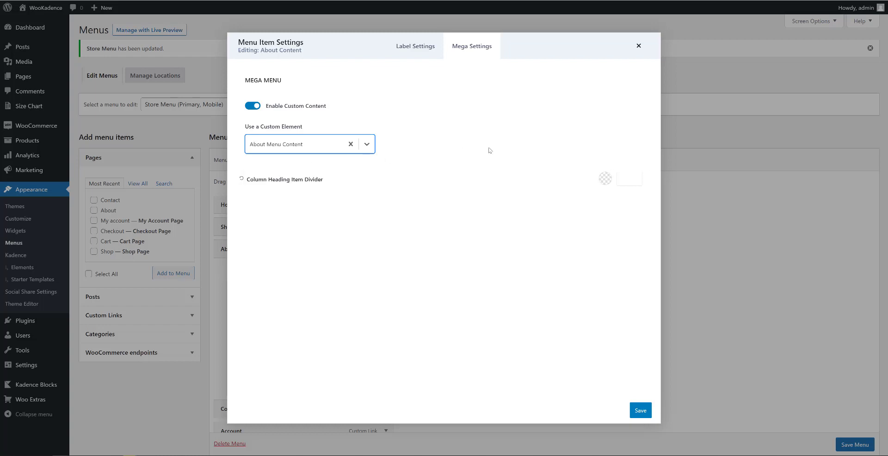
left_click(641, 410)
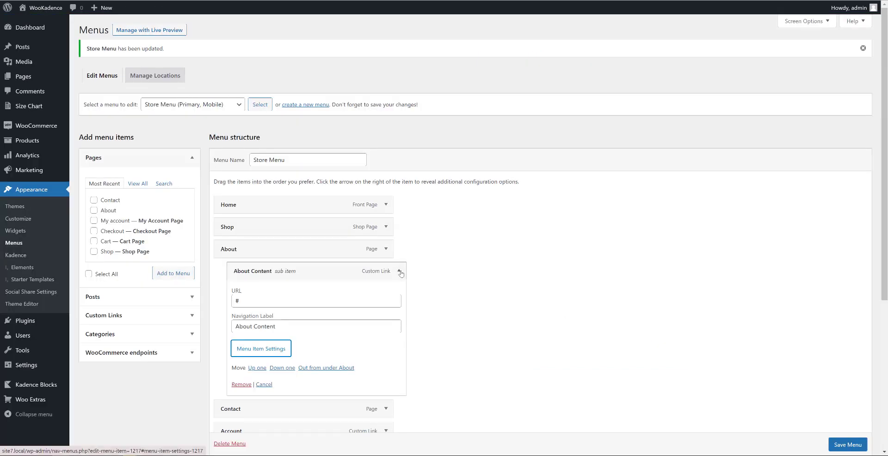
Set the About item's mega menu width to Menu Container Width.
left_click(399, 272)
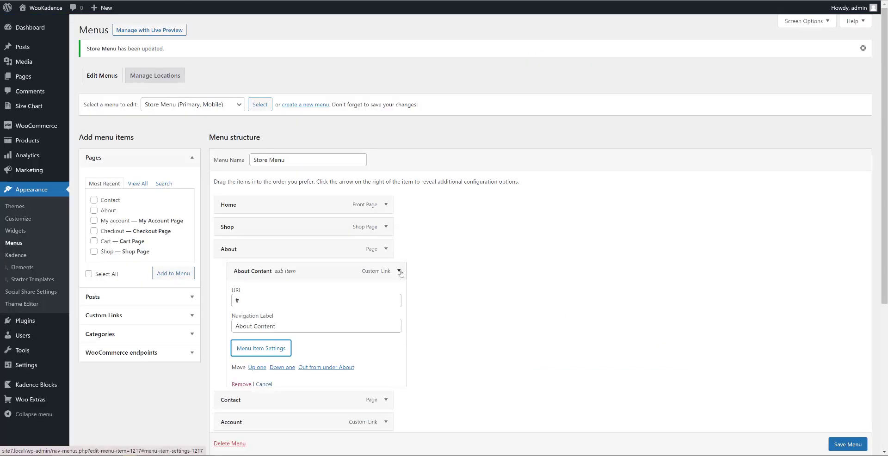
left_click(378, 248)
left_click(323, 139)
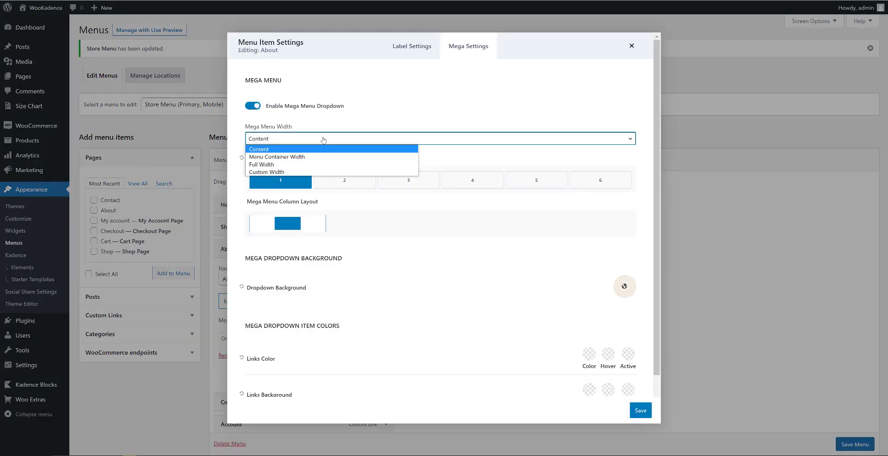
left_click(312, 157)
Save About's Menu Container Width and check its dropdown on the homepage.
left_click(638, 411)
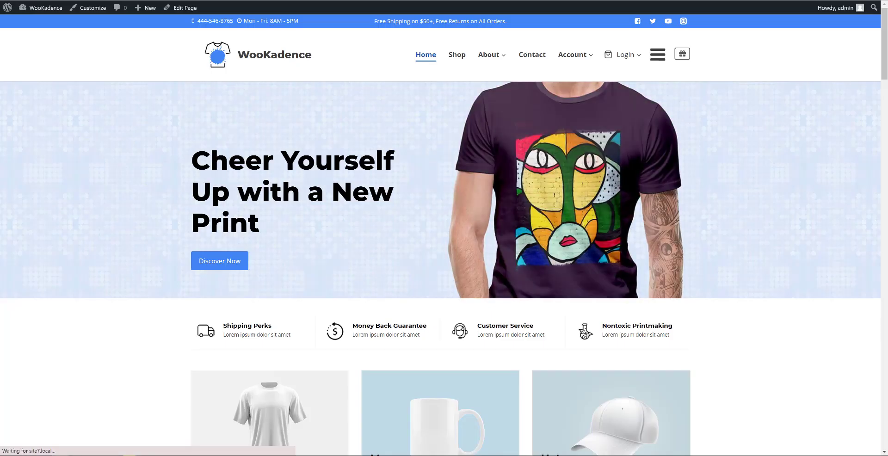
mouse_move(490, 57)
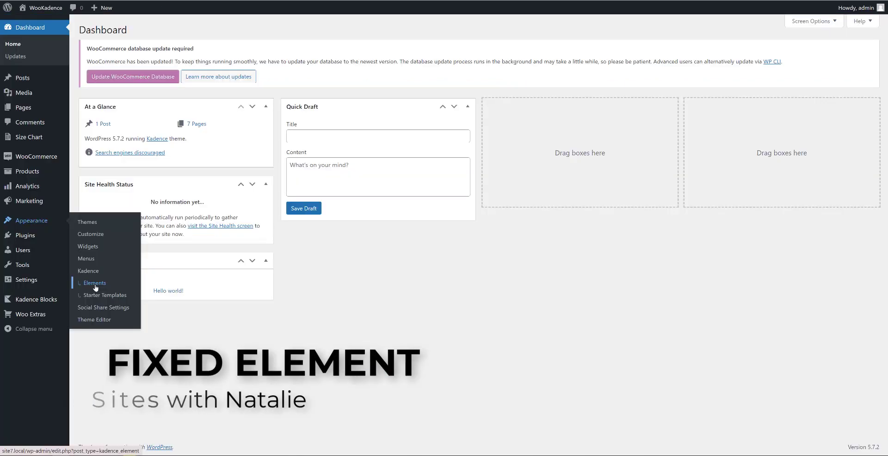
Add a new Fixed Kadence element under Appearance > Elements titled 'Footer Services'.
left_click(95, 283)
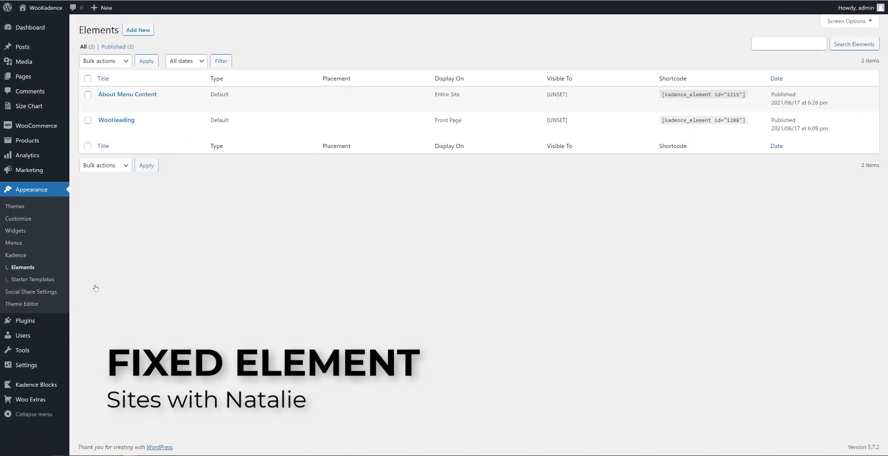
left_click(138, 30)
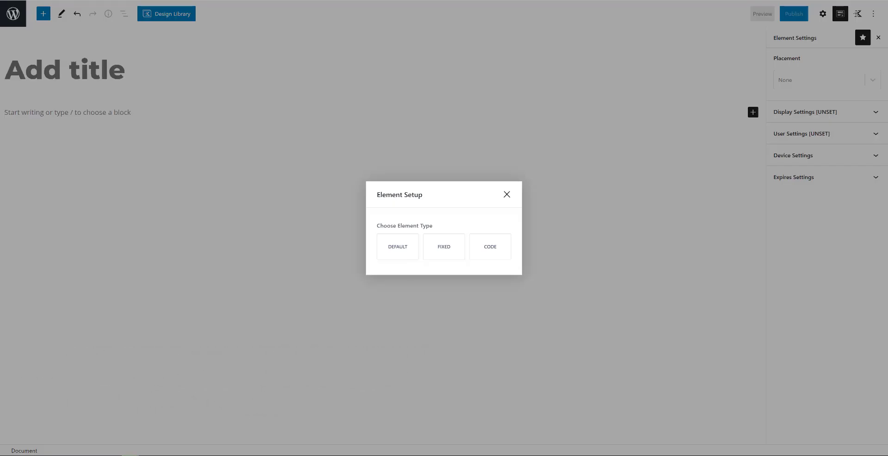
left_click(452, 256)
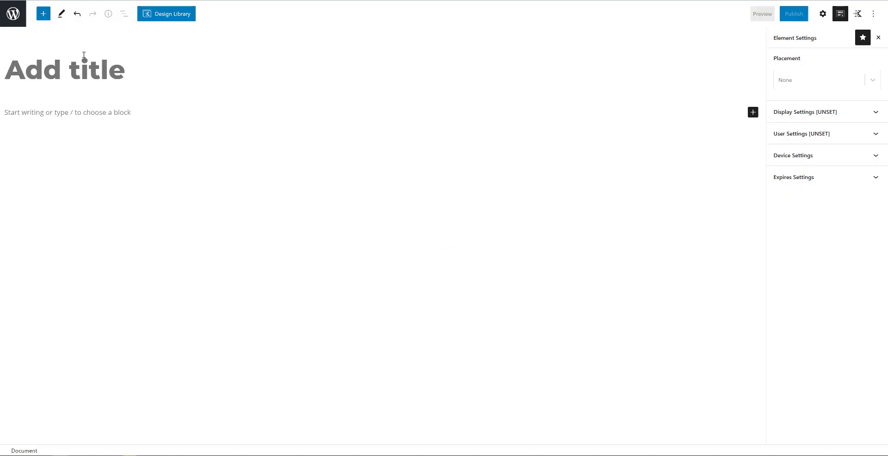
left_click(115, 70)
type("Footer Services")
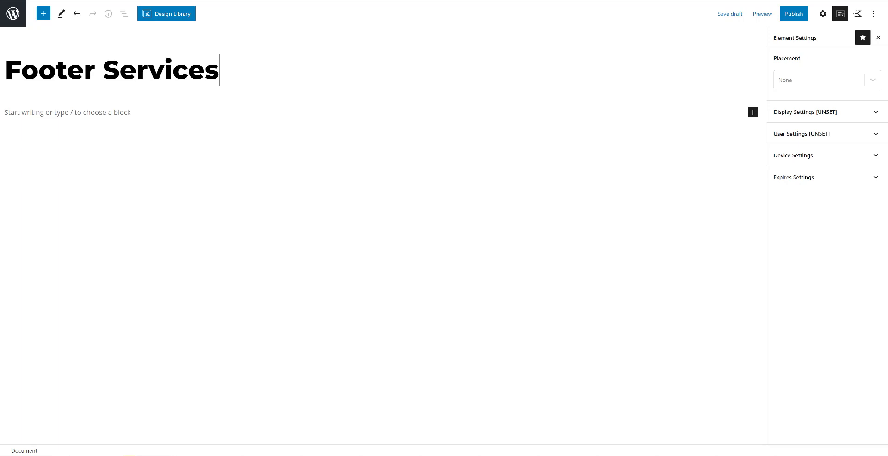
Set placement to Fixed Bottom After Scroll, priority 1, and width 100%.
left_click(817, 79)
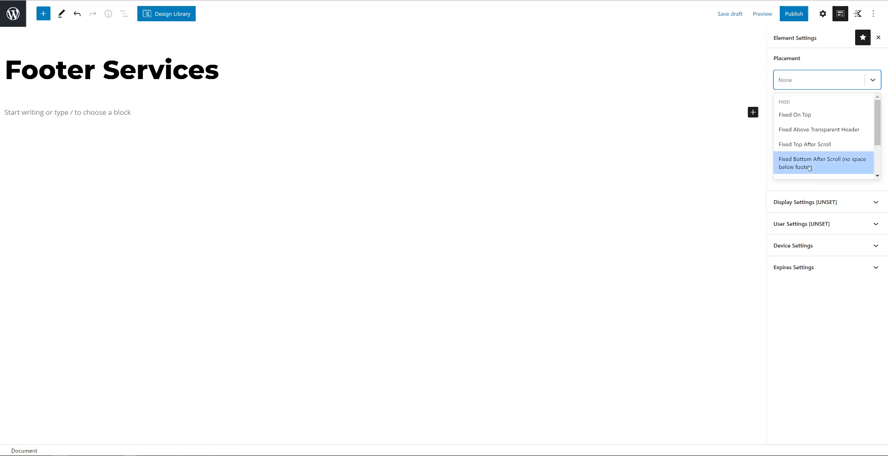
left_click(809, 168)
left_click_drag(866, 112, 853, 113)
type("1")
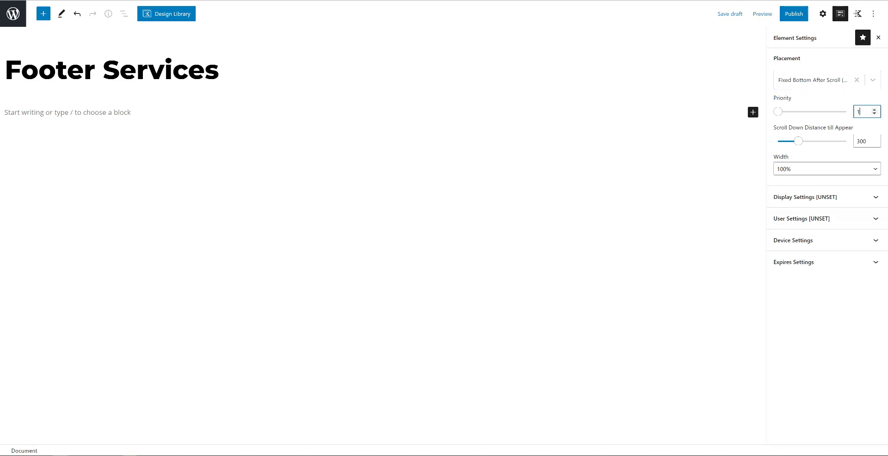
left_click(810, 169)
left_click(810, 173)
Show the Footer Services element on the Entire Site.
left_click(817, 201)
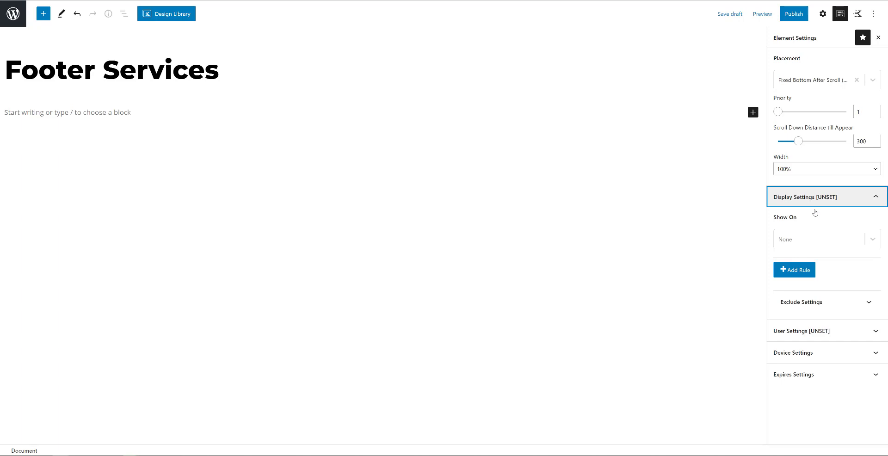
left_click(803, 243)
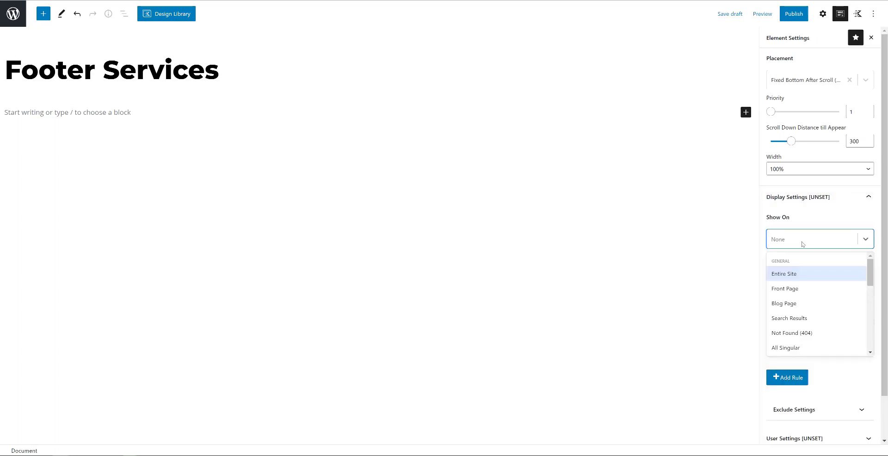
left_click(799, 274)
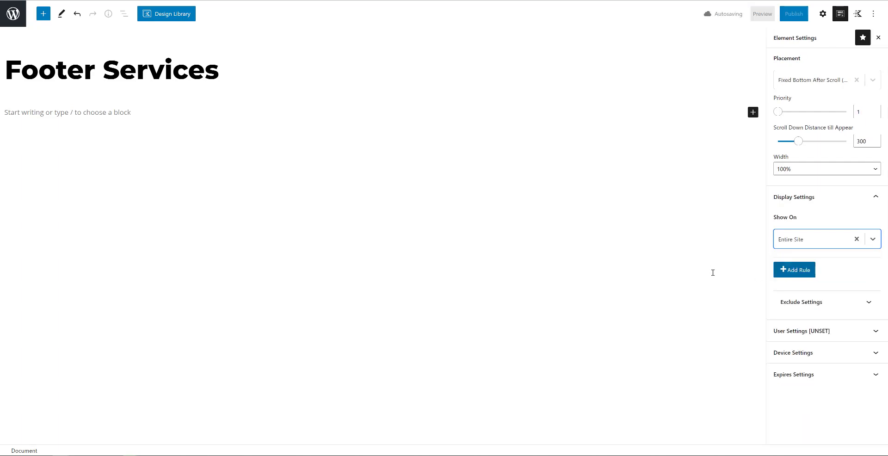
Add a single-column Row Layout containing a Modal block to the element.
left_click(823, 13)
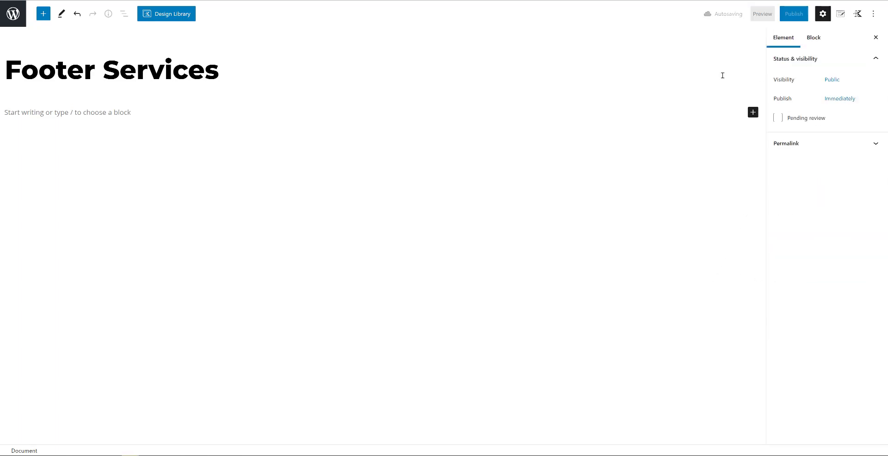
left_click(754, 113)
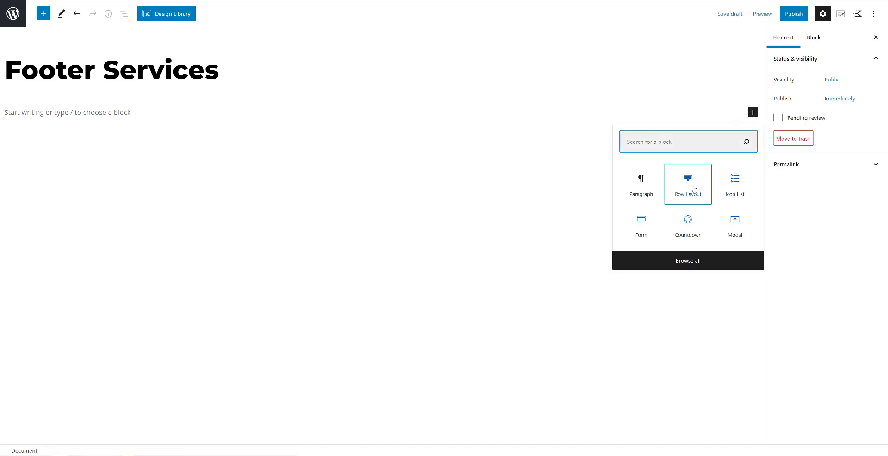
left_click(693, 189)
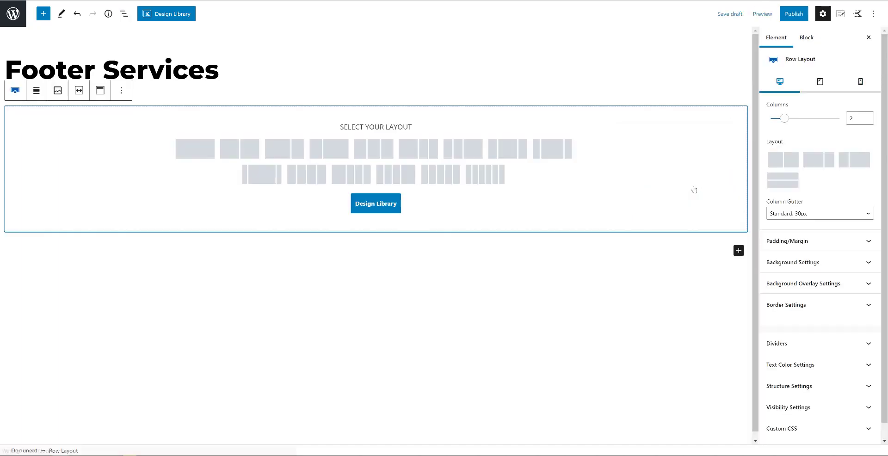
left_click(186, 154)
left_click(379, 125)
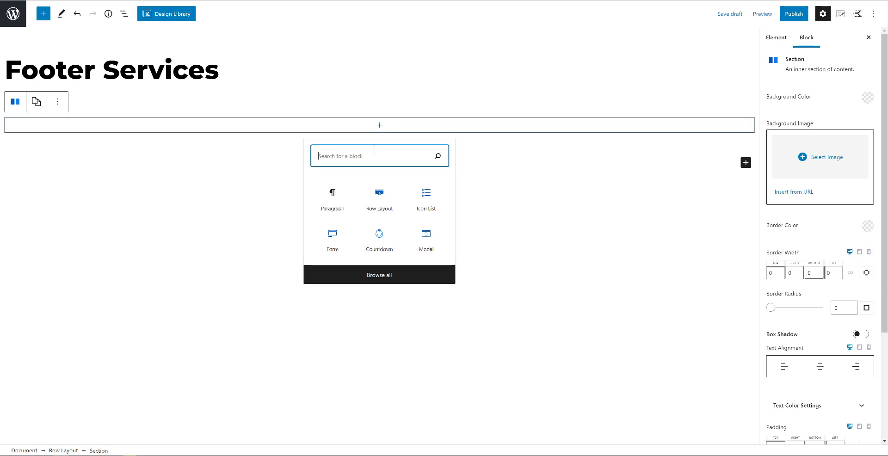
left_click(425, 239)
Begin replacing the trigger button's 'Learn More' text with 'Subscribe!'.
left_click_drag(362, 137, 420, 141)
type("SU")
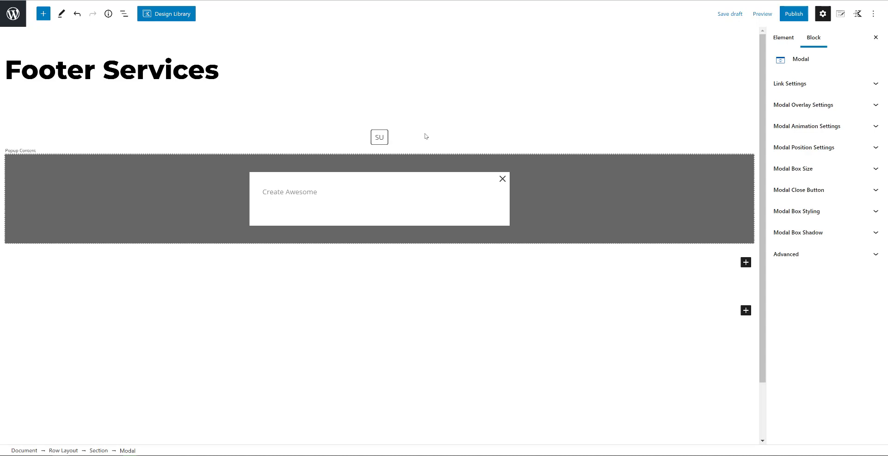
type("B")
key("BackSpace")
key("BackSpace")
Finish the 'Subscribe!' button text and give the modal a translucent blue overlay.
type("ubscribe!")
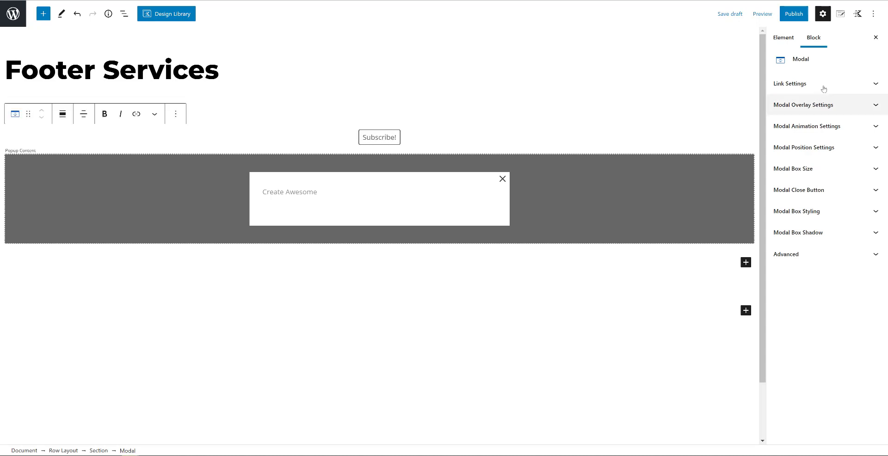
left_click(824, 85)
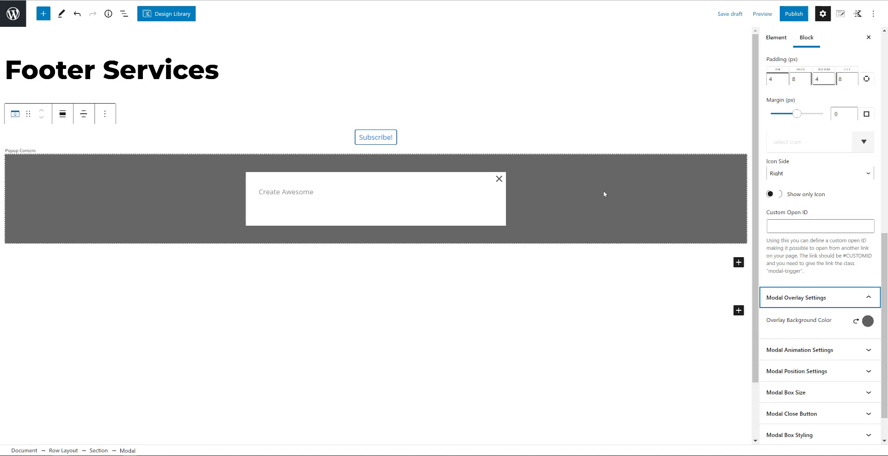
left_click(868, 321)
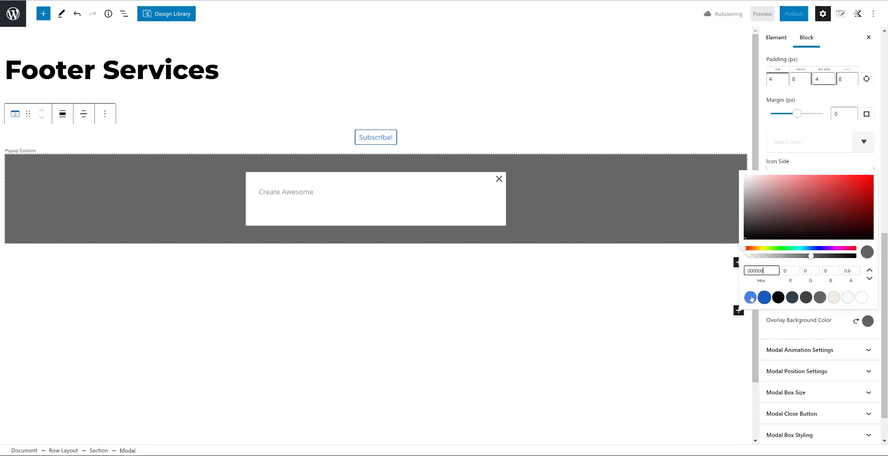
left_click(750, 297)
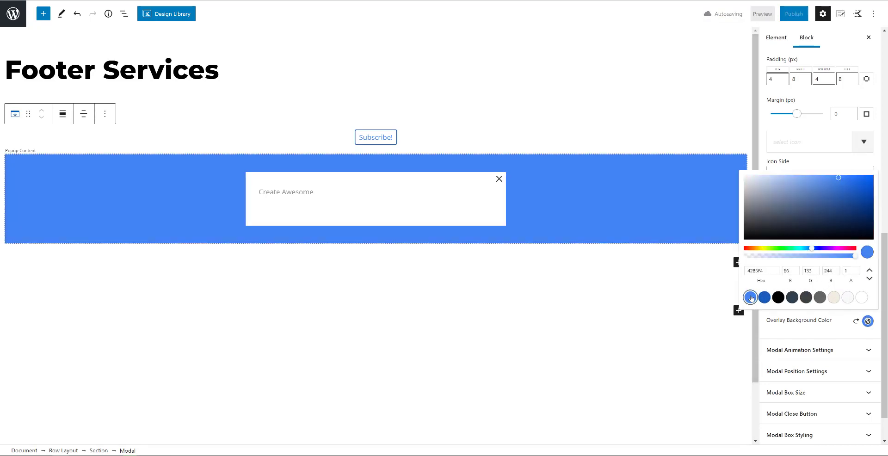
left_click(805, 256)
Set the modal box's horizontal alignment to Right.
left_click(847, 371)
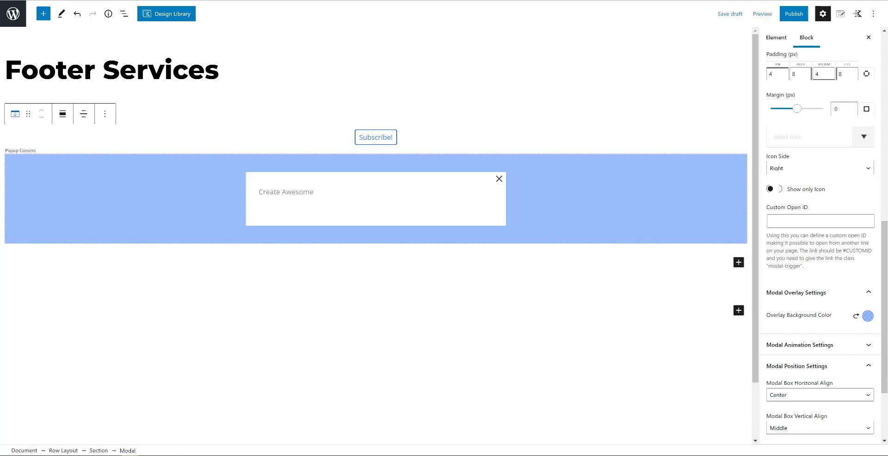
left_click(812, 395)
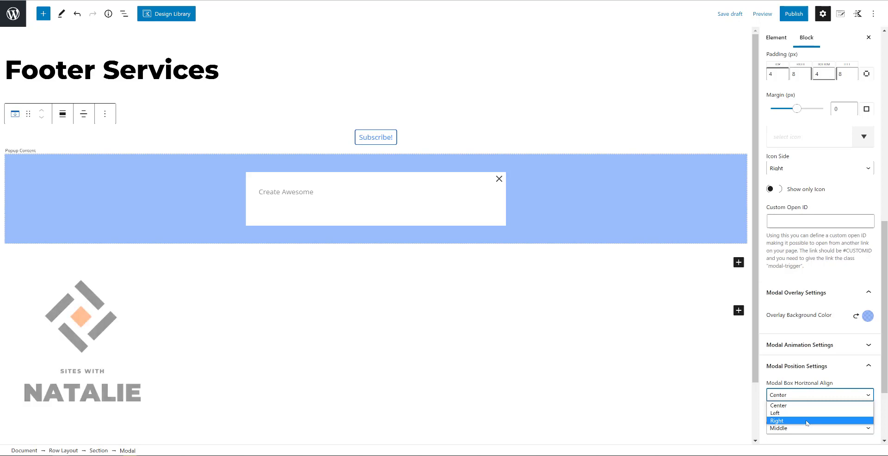
left_click(806, 421)
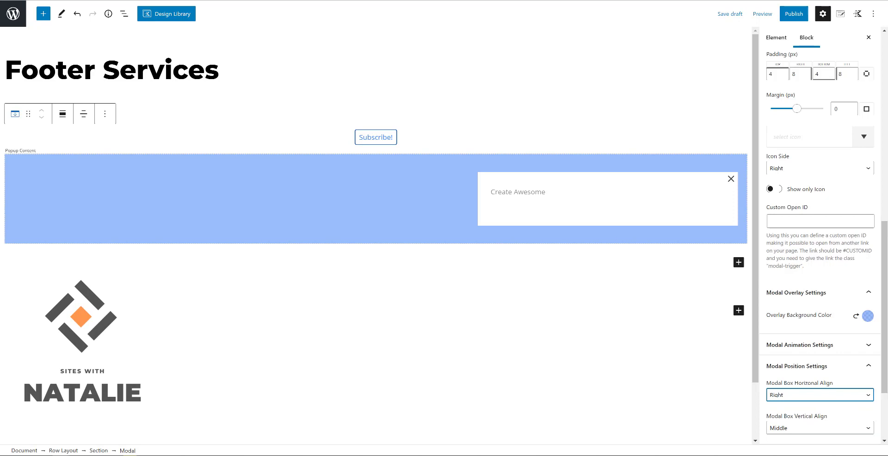
Set the modal box's vertical alignment to Bottom.
key("Tab")
key("Down")
scroll(823, 370, "down", 1)
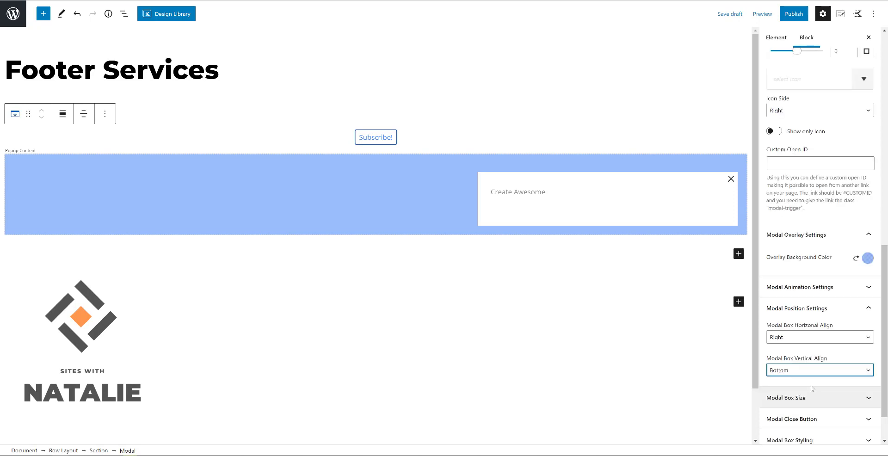
Keep the modal box height fit to content, with 100% width and 600 px maximum width.
key("Tab")
key("Return")
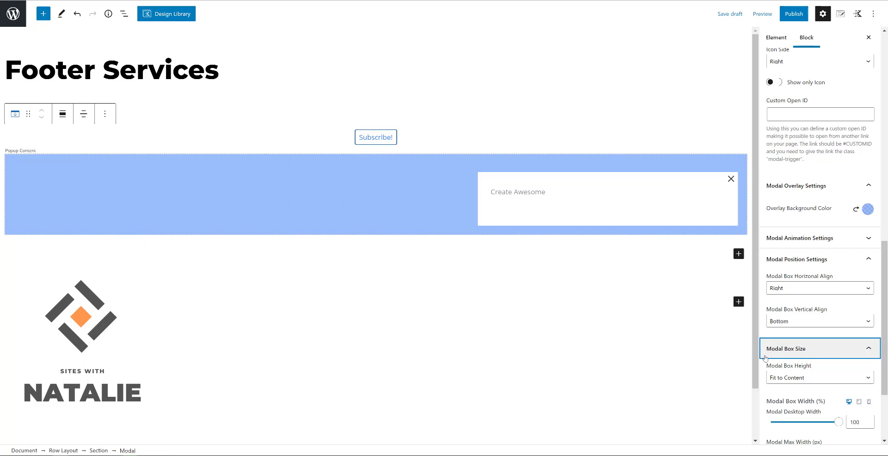
left_click(781, 380)
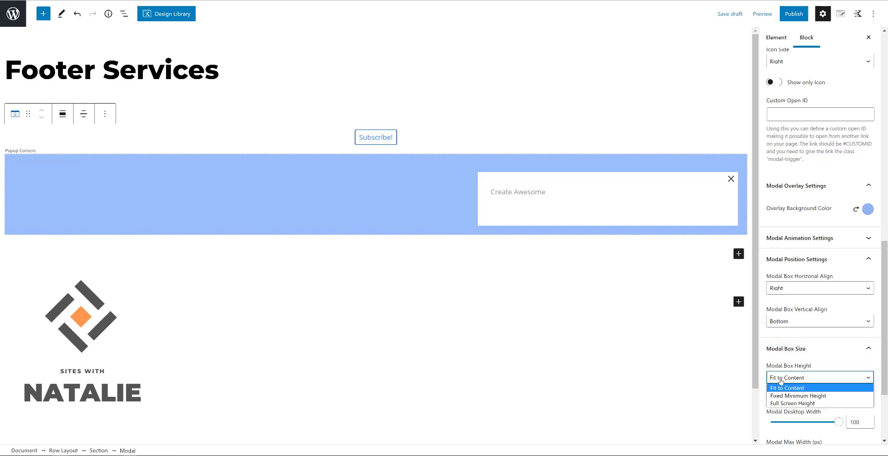
left_click(783, 389)
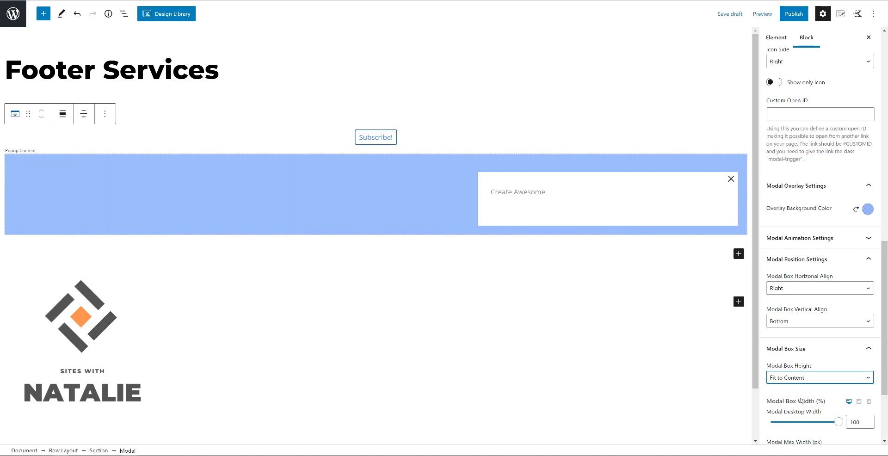
scroll(847, 417, "down", 3)
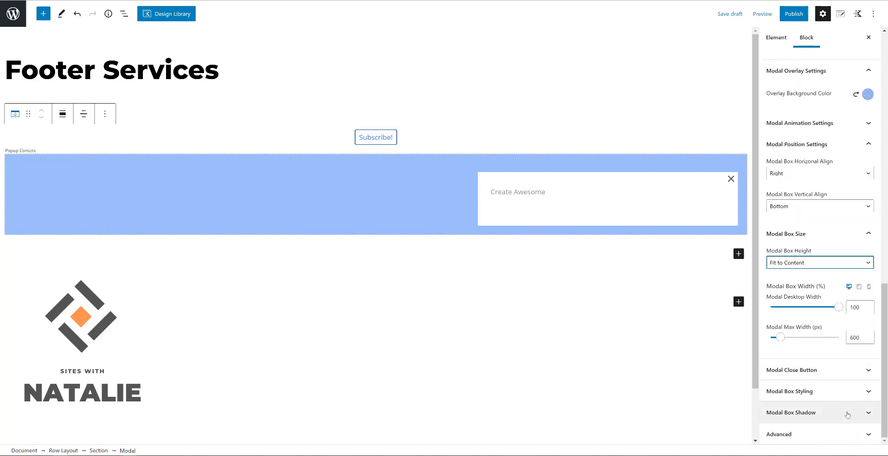
left_click(851, 307)
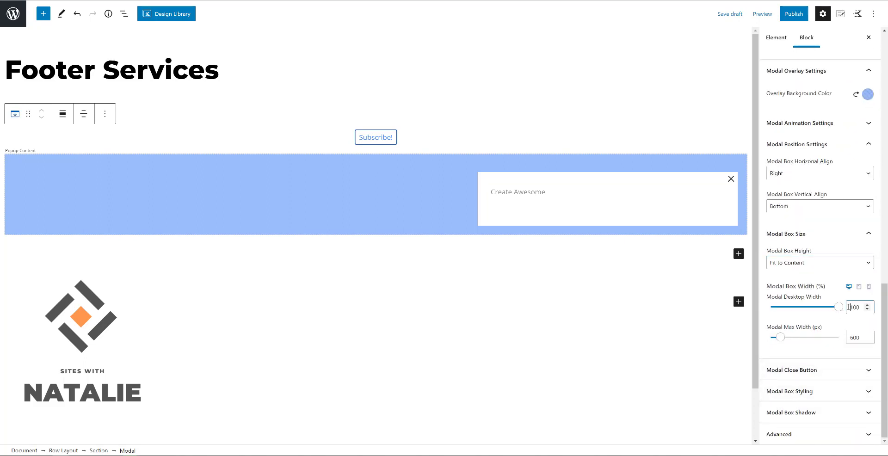
left_click(851, 336)
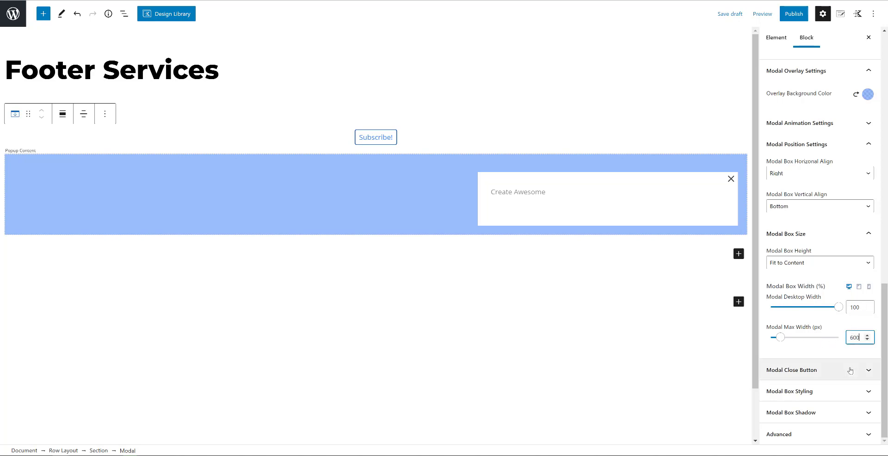
Keep the modal close X inside the box and set its size to 24.
left_click(851, 370)
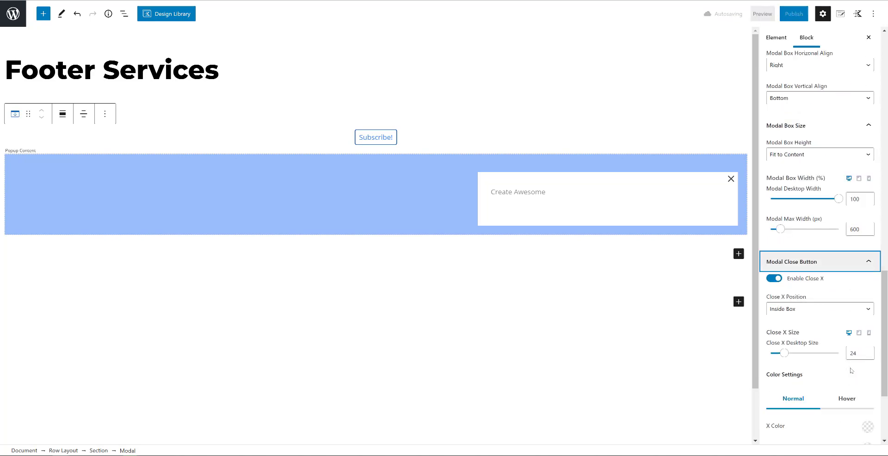
left_click(794, 310)
left_click(794, 310)
left_click_drag(851, 353, 870, 355)
type("24")
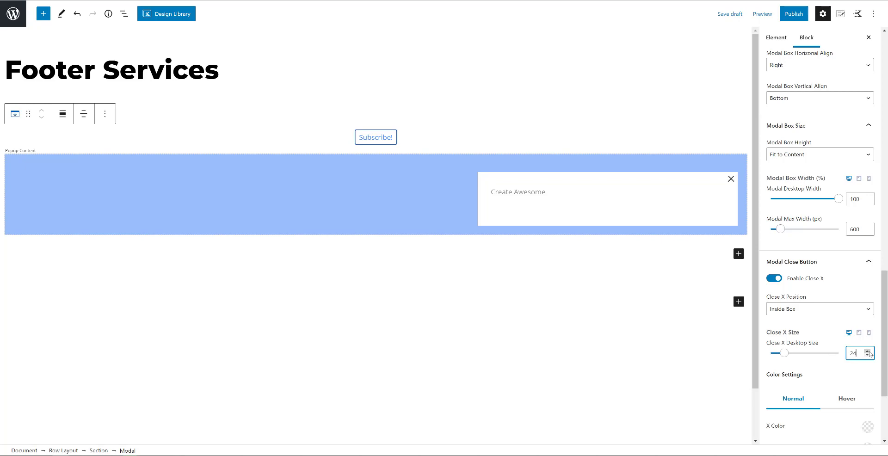
scroll(870, 355, "down", 8)
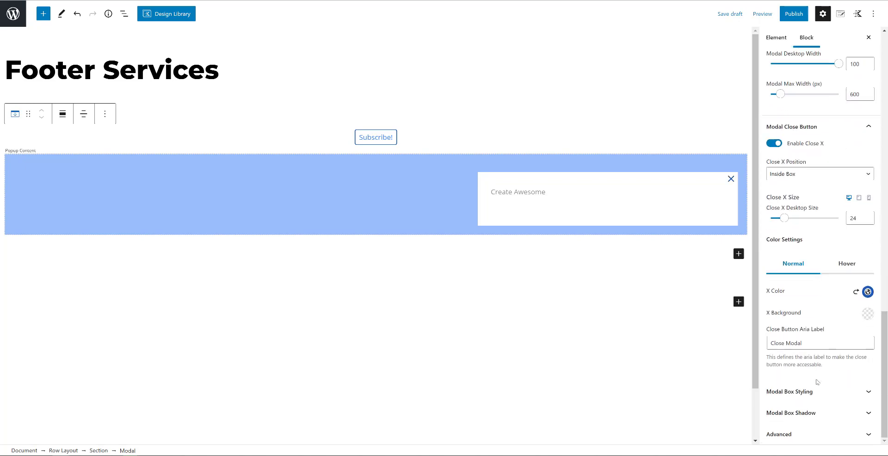
Set the modal's Inner Horizontal Align to Right, keeping Inner Vertical Align at Top.
left_click(818, 199)
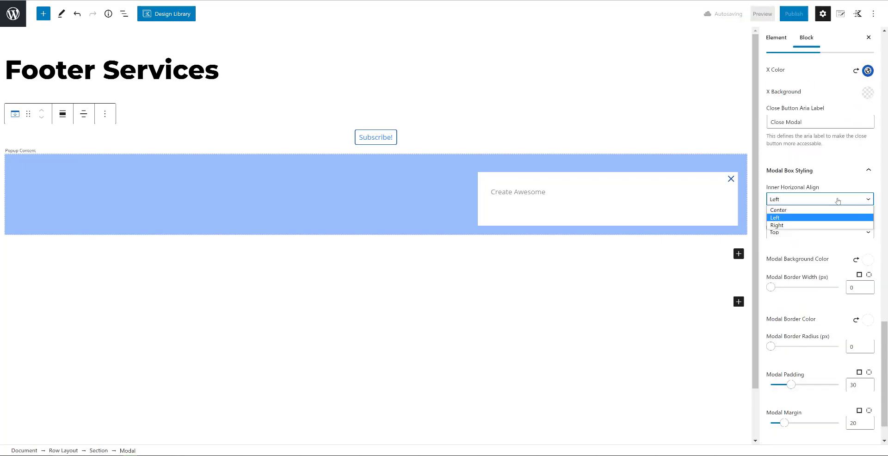
left_click(829, 226)
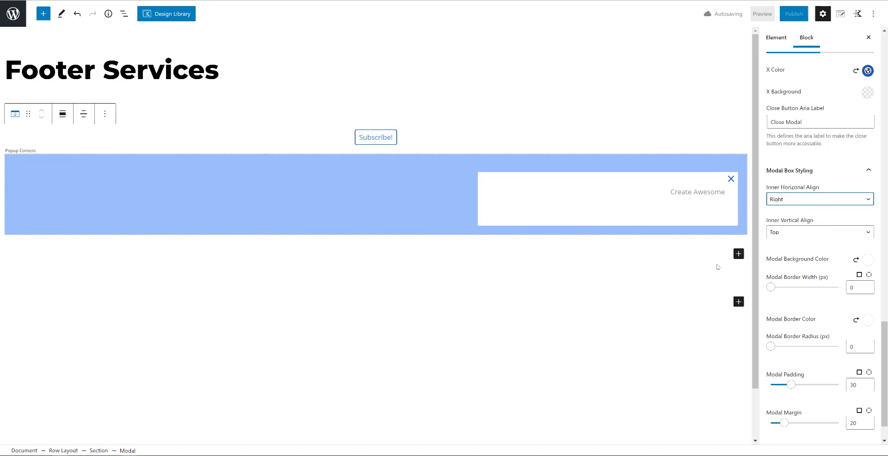
left_click(798, 232)
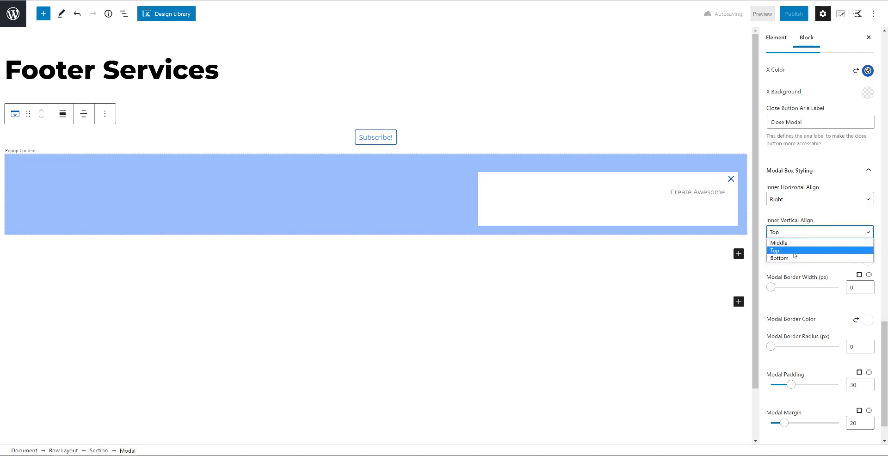
left_click(793, 252)
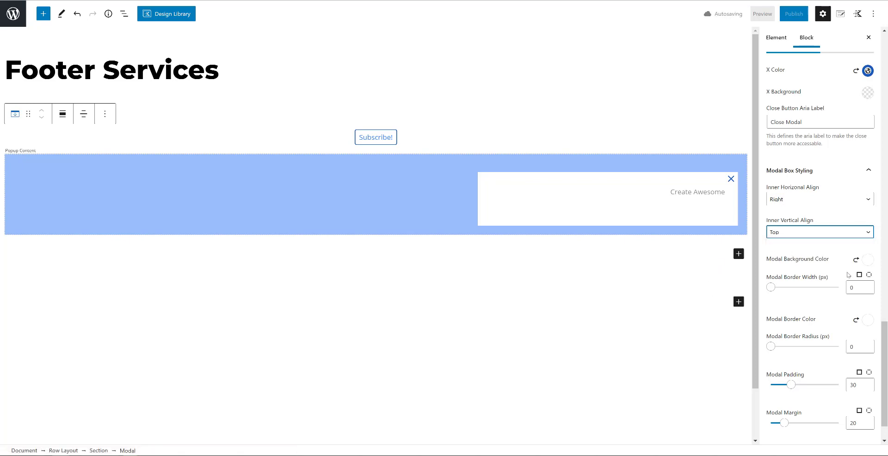
left_click(867, 260)
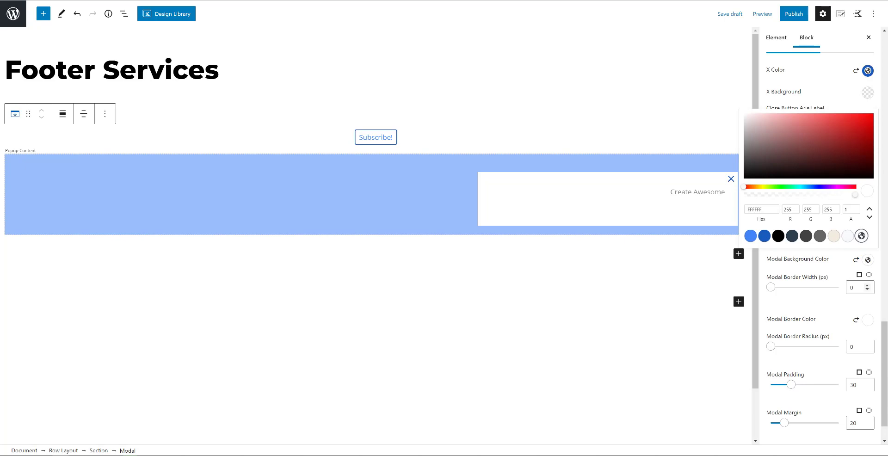
scroll(853, 343, "down", 1)
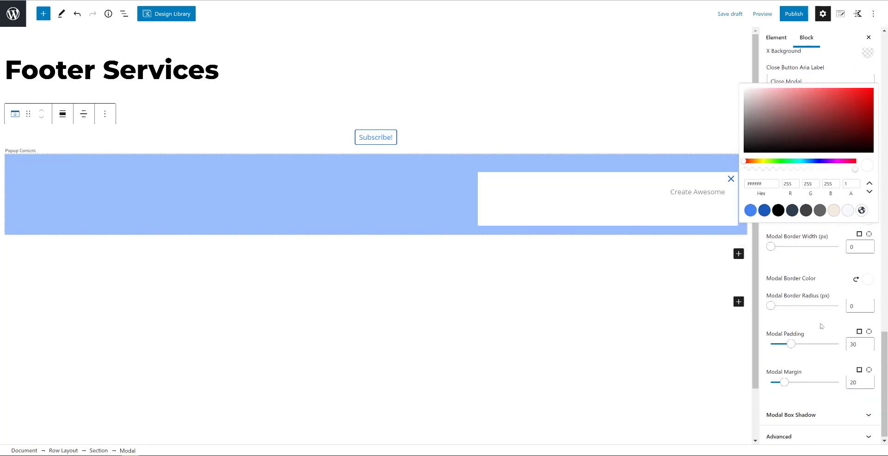
Enable a dark blue modal box shadow with blur 20 and turn on Load Content After Footer.
left_click(785, 253)
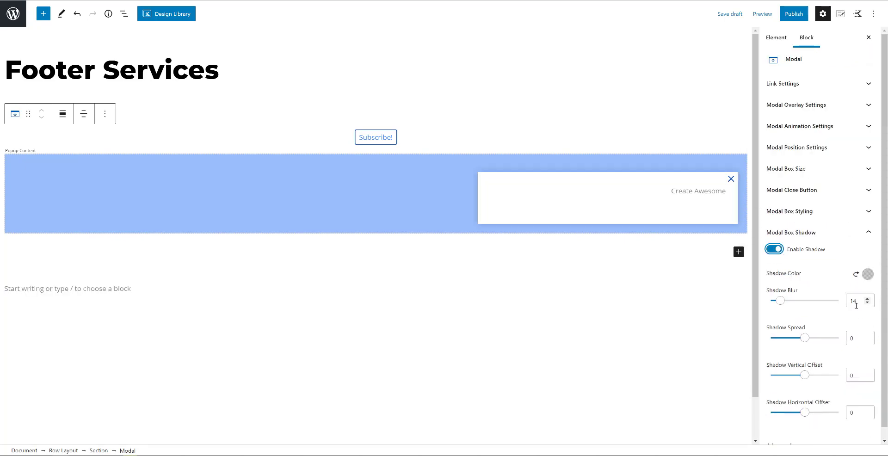
left_click_drag(852, 299, 855, 300)
type("20")
left_click(868, 273)
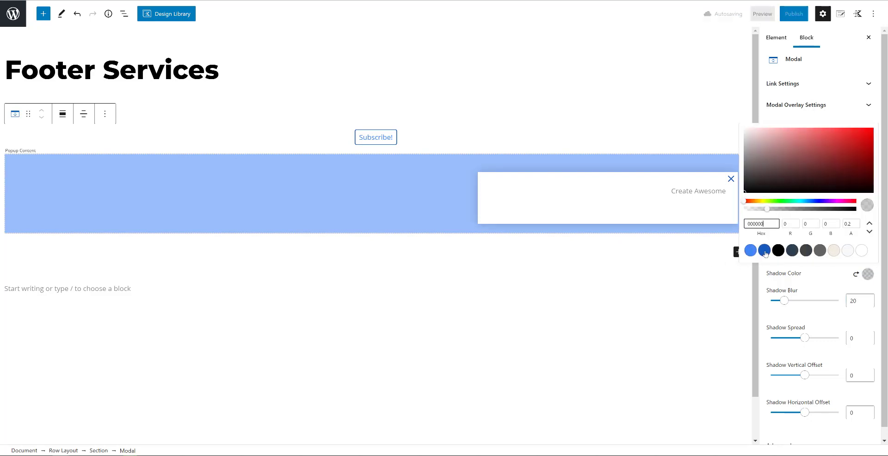
left_click(764, 251)
scroll(782, 333, "down", 2)
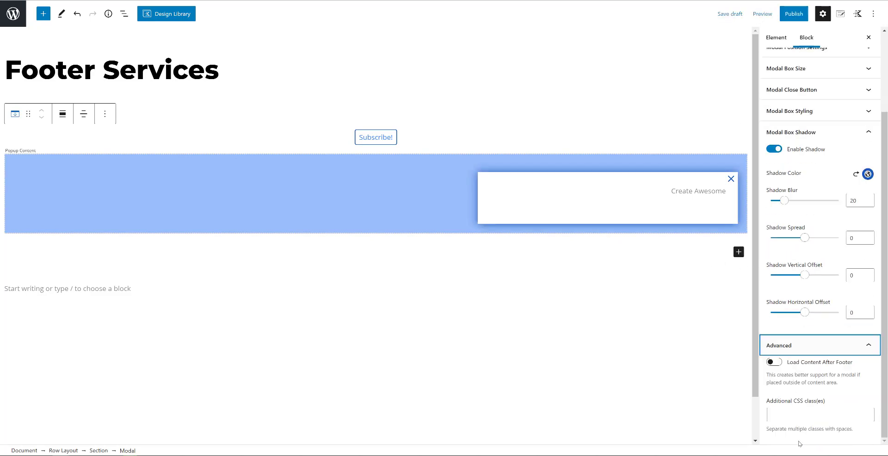
left_click(779, 363)
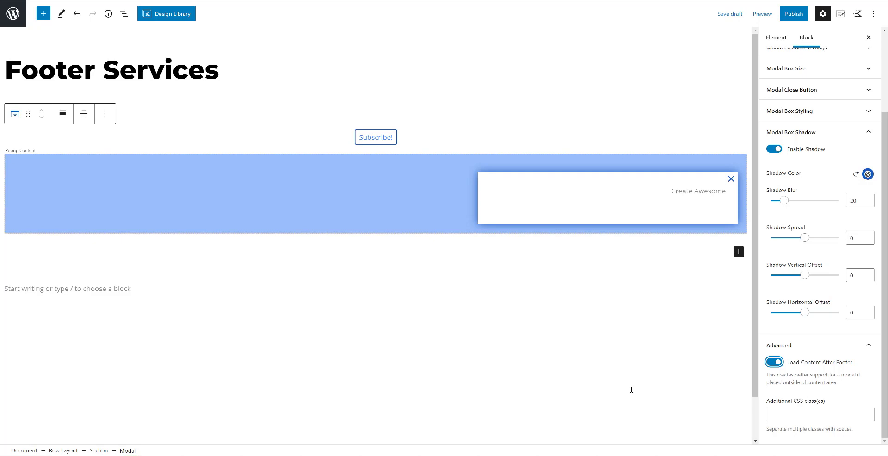
Insert a Kadence Form block into the modal and delete its Message field.
left_click(711, 191)
type("/")
left_click(756, 88)
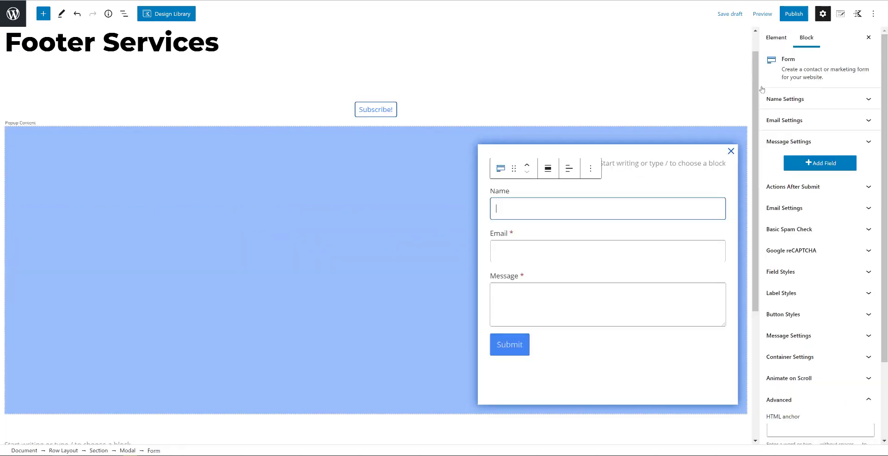
left_click(695, 301)
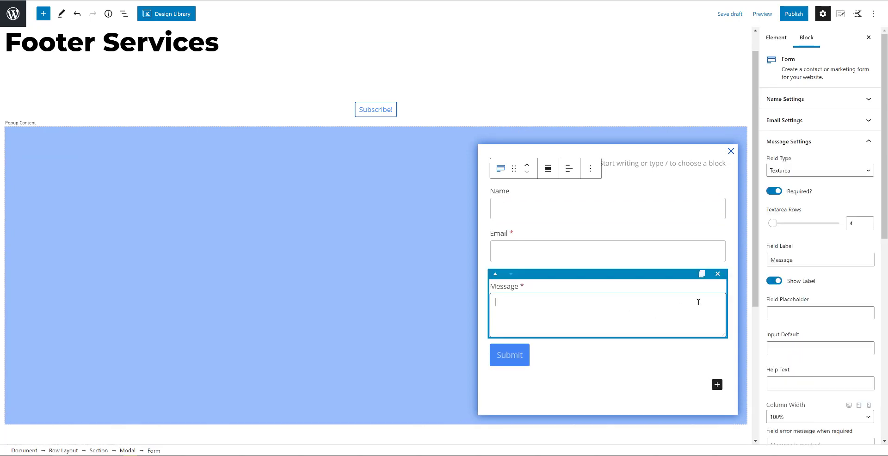
left_click(718, 274)
Set the Name field's column width to 50%.
left_click(608, 210)
left_click(806, 370)
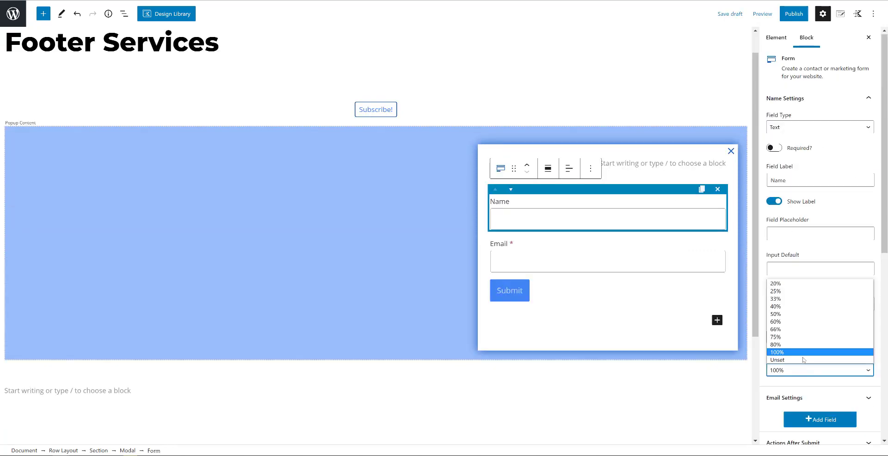
left_click(786, 314)
Relabel the button 'Yes, I'm In!', make it full width, and set the container margin to 0.
left_click(601, 259)
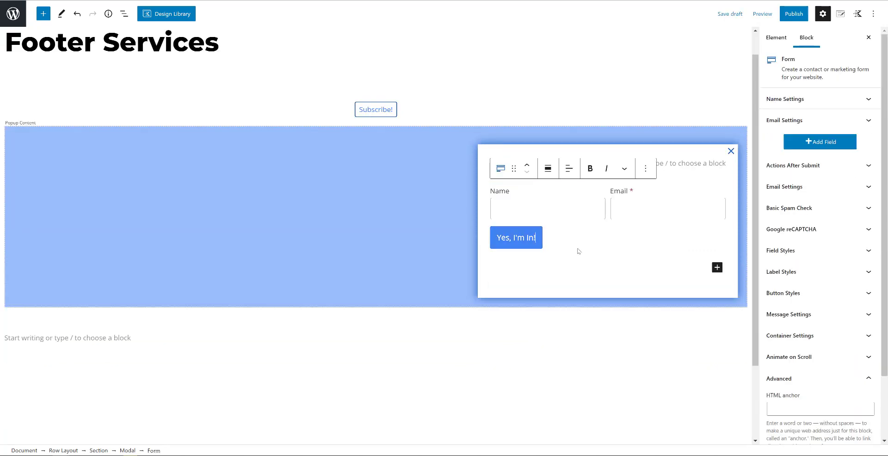
left_click(548, 243)
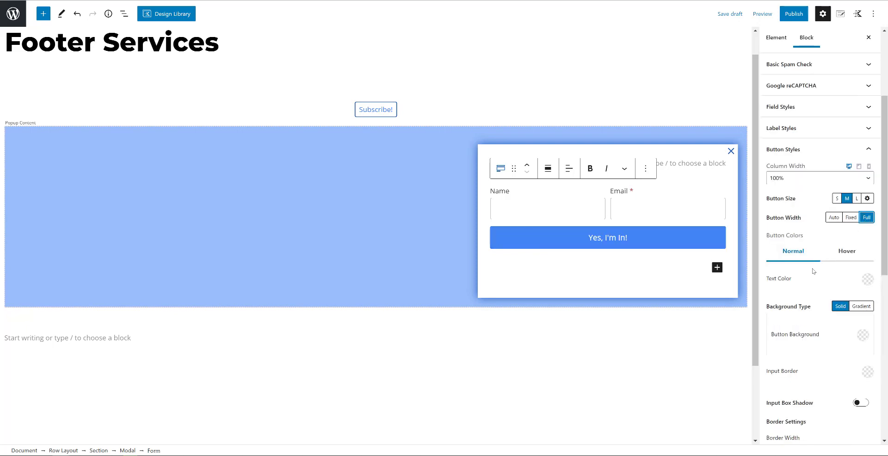
scroll(817, 271, "down", 1)
scroll(815, 273, "down", 5)
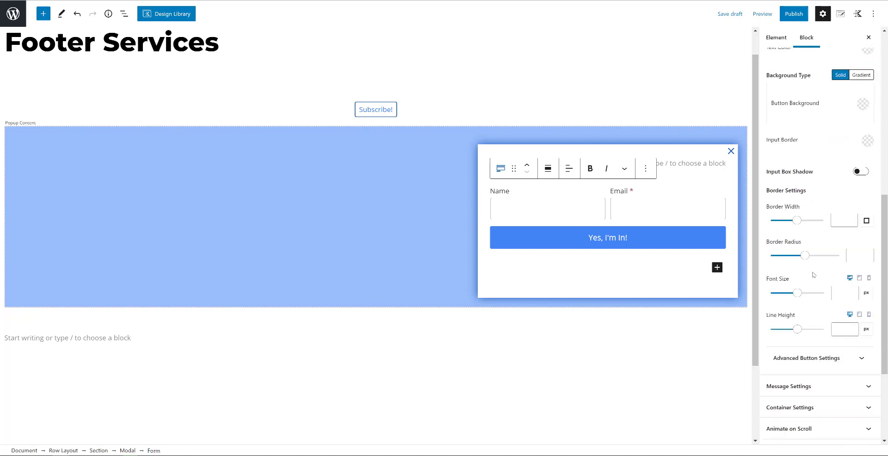
left_click(828, 407)
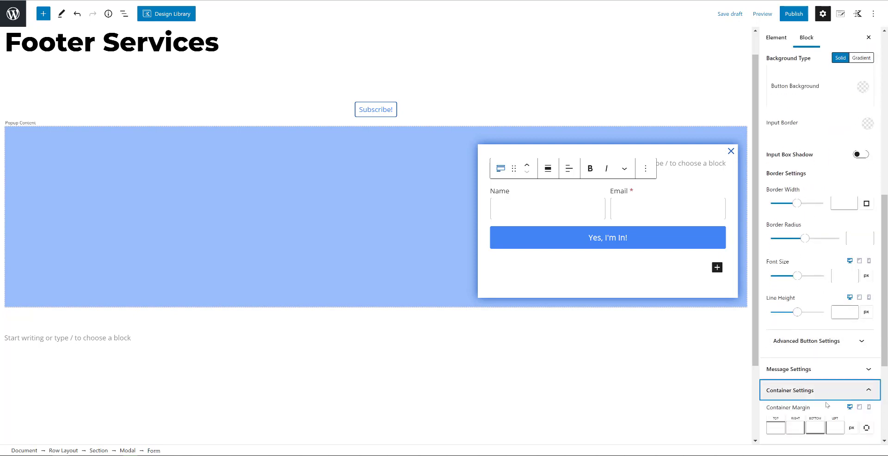
scroll(815, 362, "down", 4)
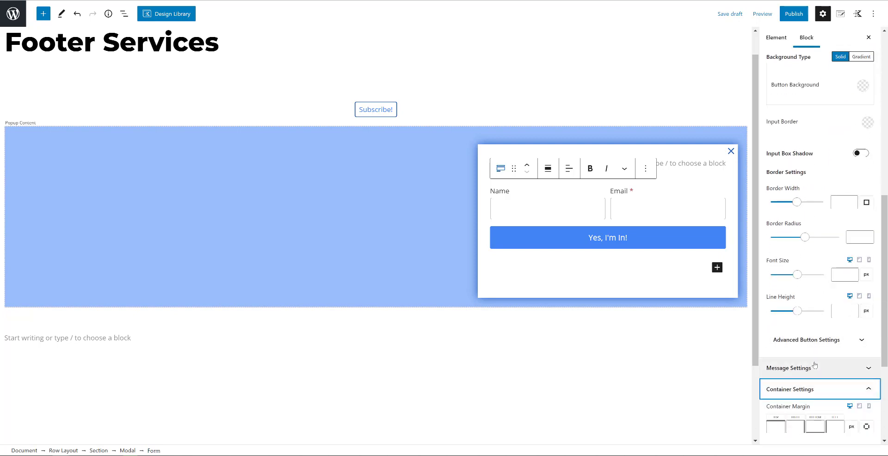
Publish the Footer Services element and switch off Enable Scroll To Top in the Customizer.
left_click(793, 14)
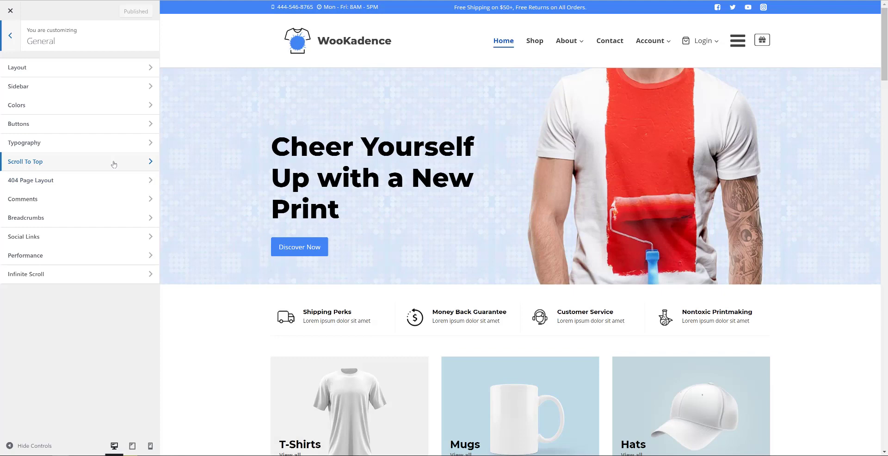
left_click(114, 164)
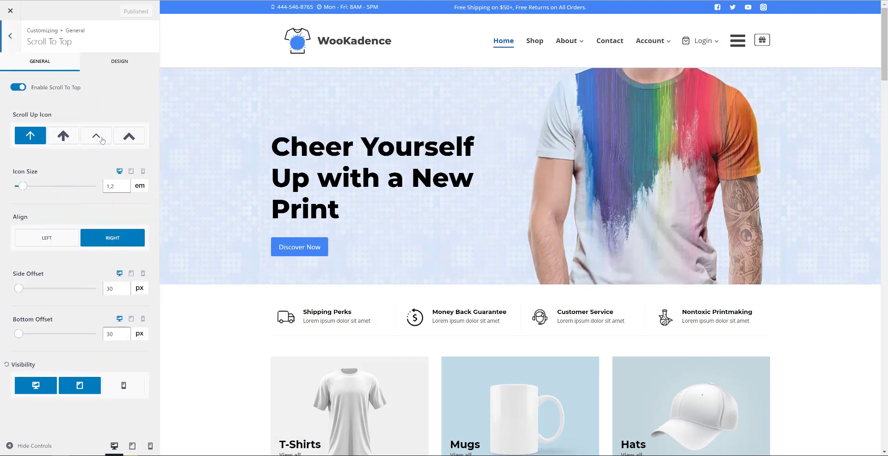
left_click(15, 88)
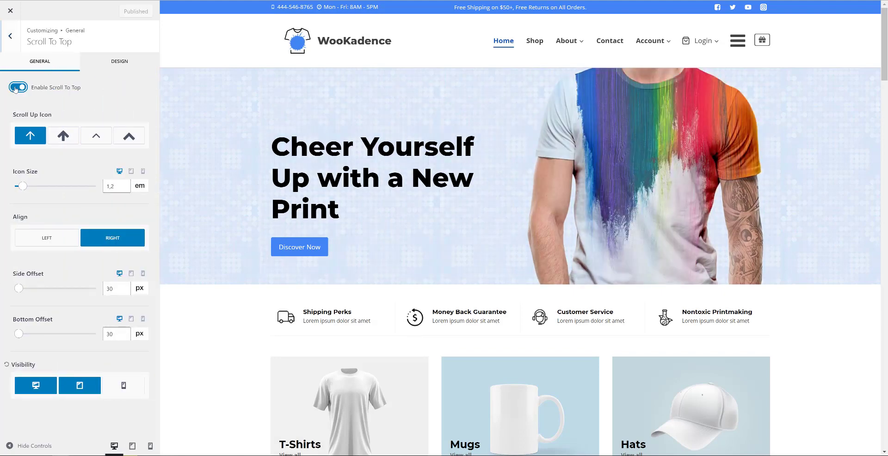
Publish the disabled Scroll To Top setting and close the Customizer.
left_click(126, 11)
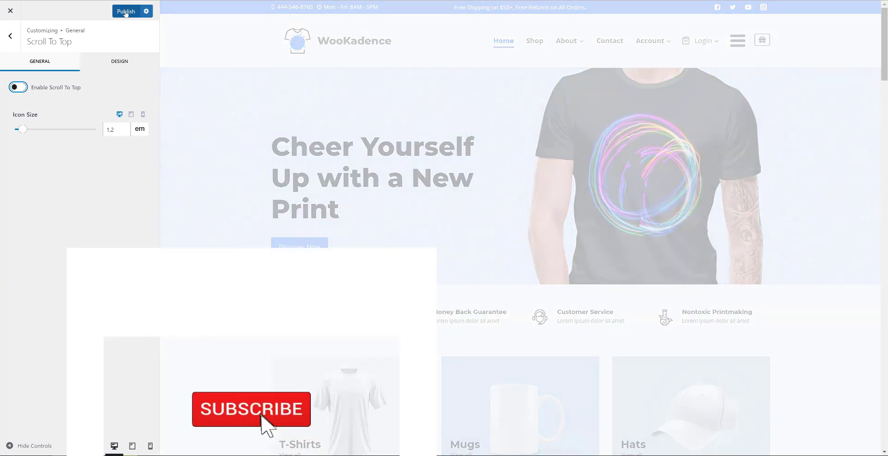
left_click(126, 12)
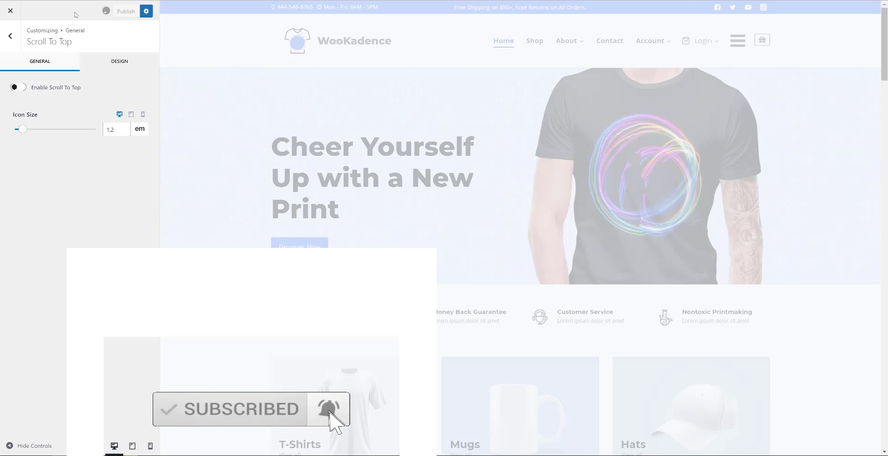
left_click(11, 20)
mouse_move(24, 28)
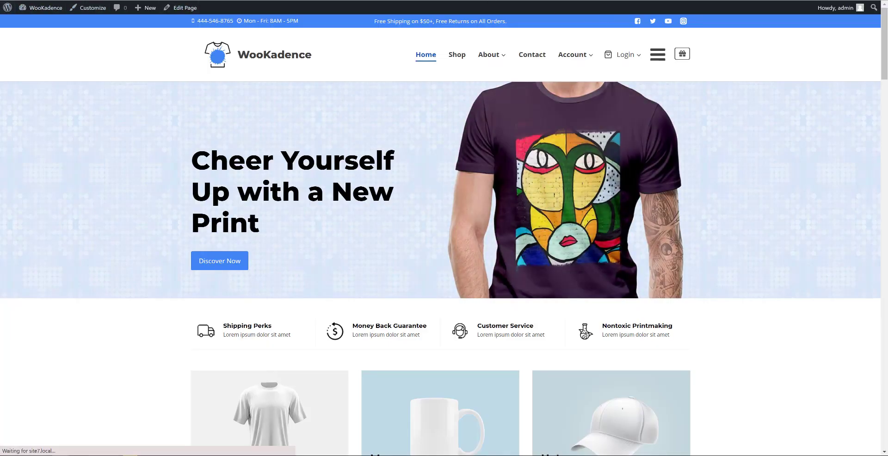
Test the Subscribe! popup on the live front page, then go to Appearance > Elements.
scroll(721, 230, "down", 12)
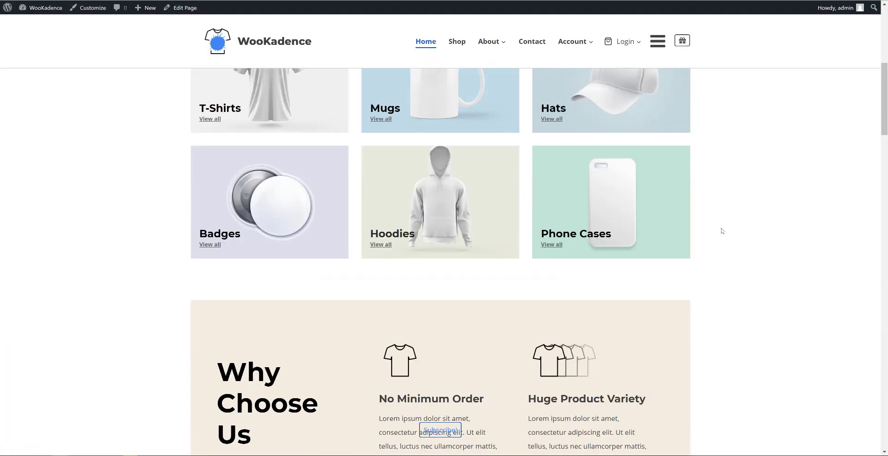
scroll(721, 230, "down", 10)
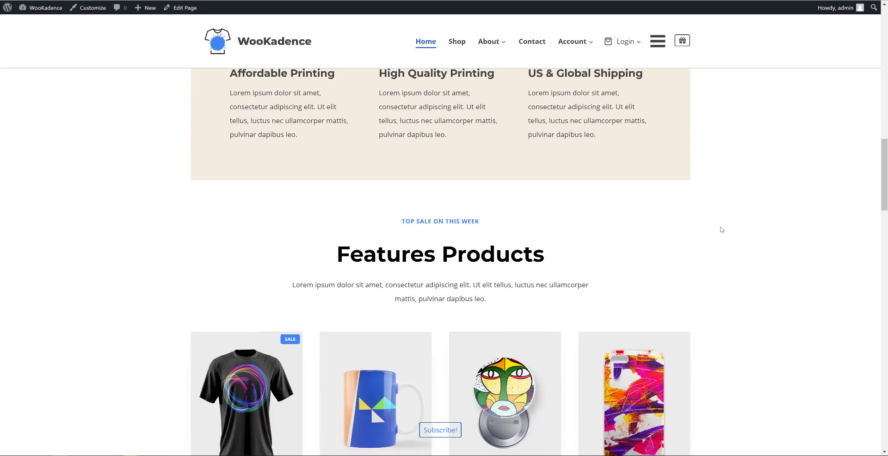
scroll(721, 230, "down", 3)
scroll(721, 230, "up", 4)
scroll(448, 430, "up", 4)
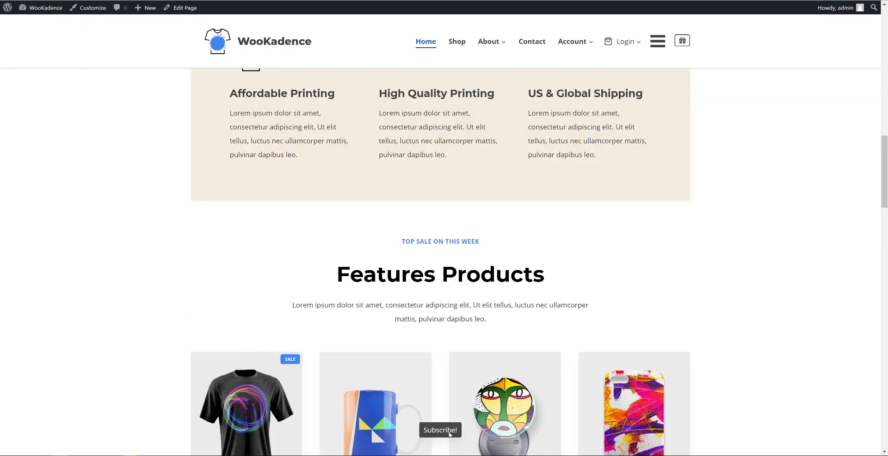
left_click(448, 431)
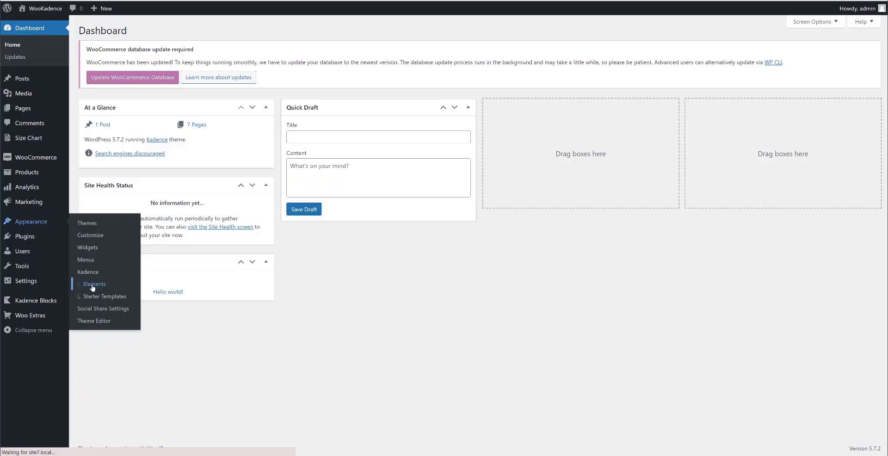
left_click(99, 339)
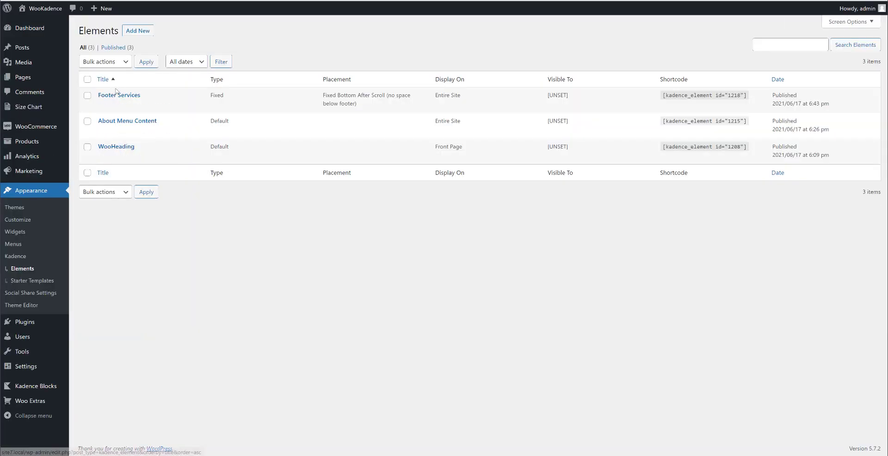
In Footer Services, give the Subscribe! link a solid blue background and set the element width to Auto.
left_click(102, 106)
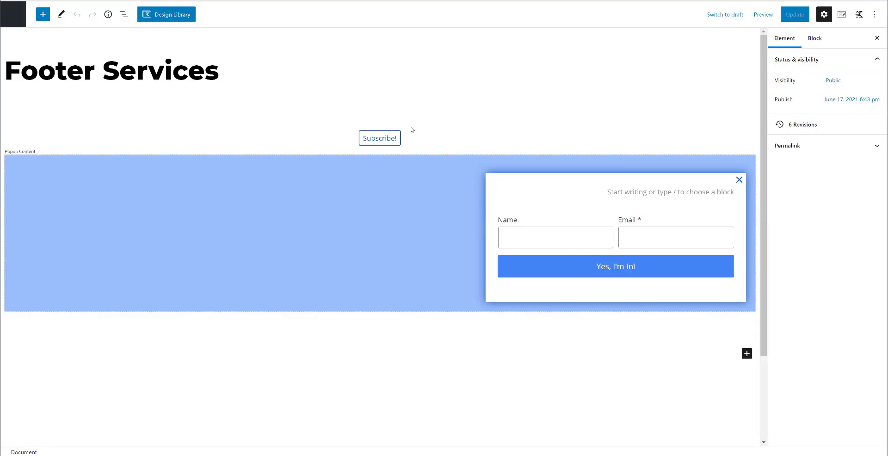
left_click(393, 138)
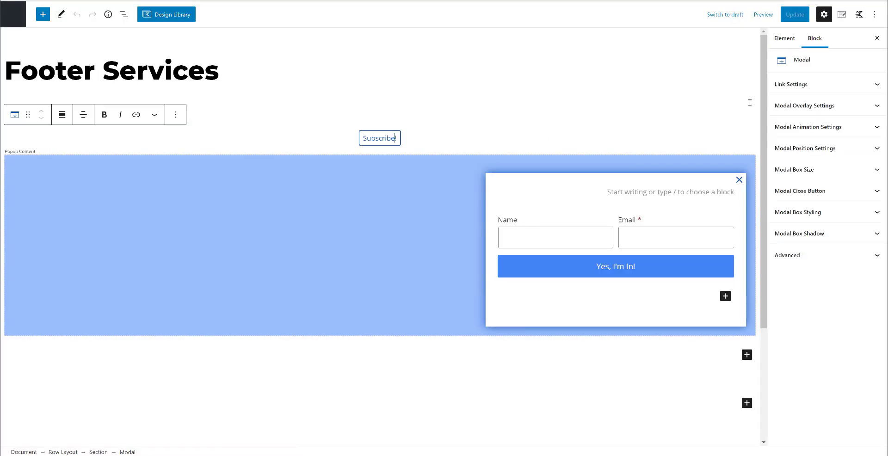
left_click(798, 84)
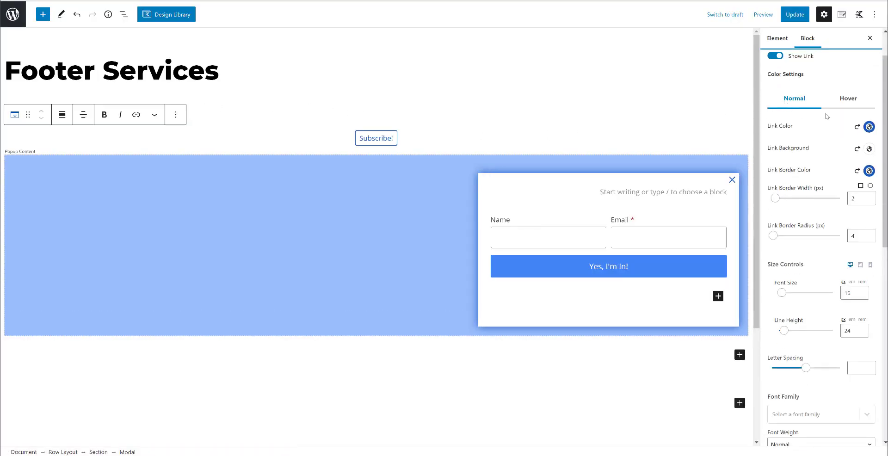
left_click(870, 127)
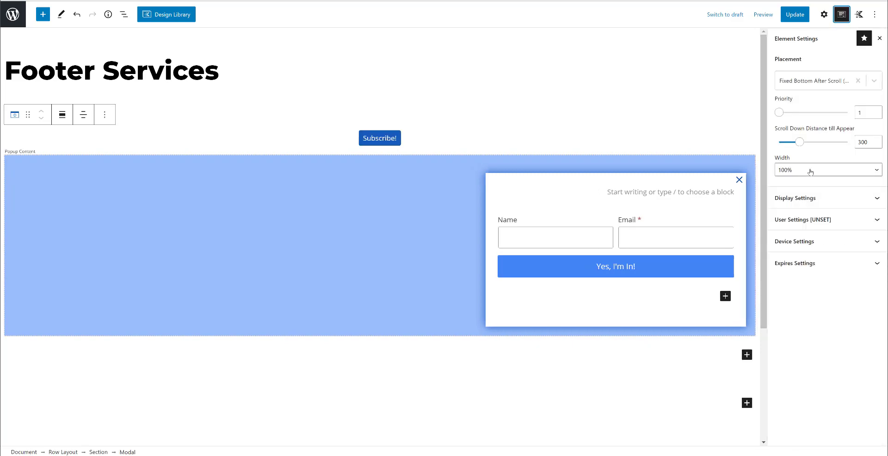
left_click(810, 170)
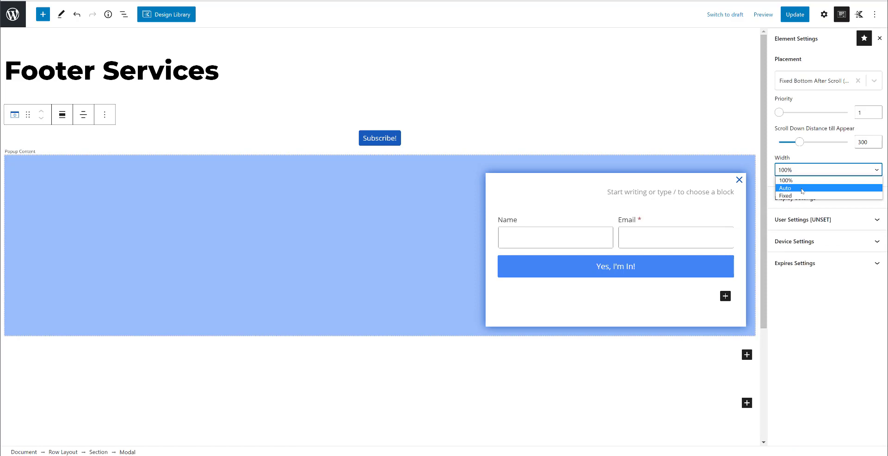
left_click(803, 188)
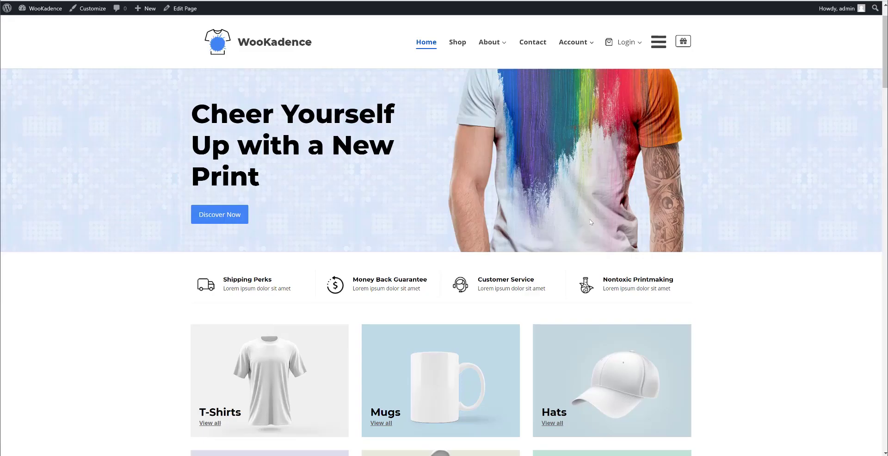
scroll(590, 222, "down", 8)
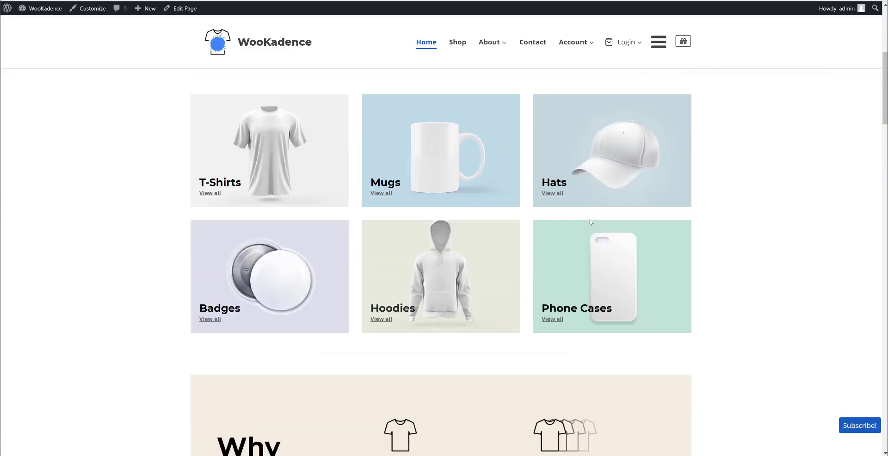
scroll(590, 224, "down", 4)
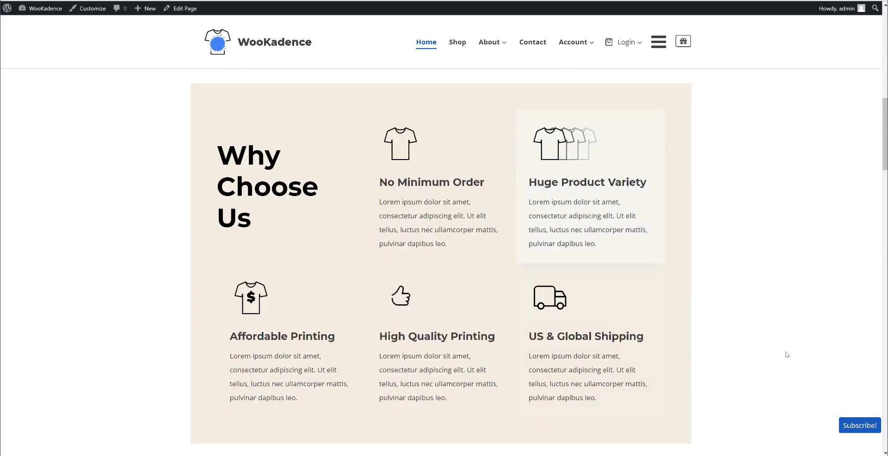
left_click(854, 429)
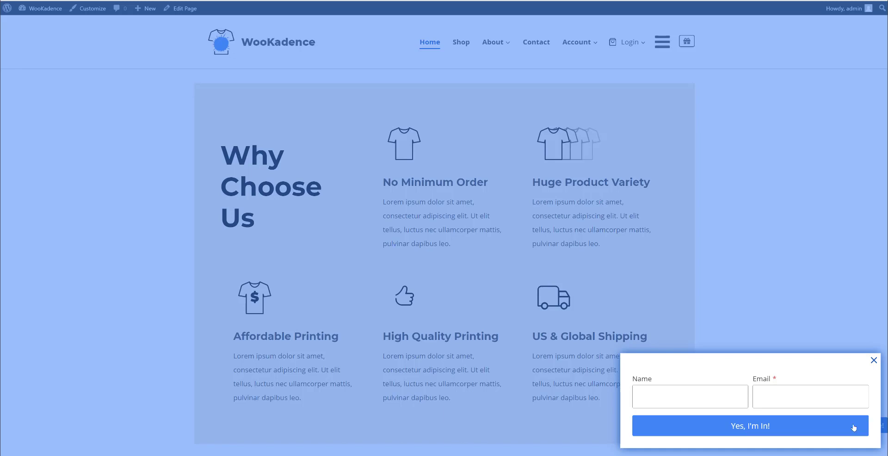
left_click(874, 360)
scroll(868, 360, "up", 10)
mouse_move(491, 56)
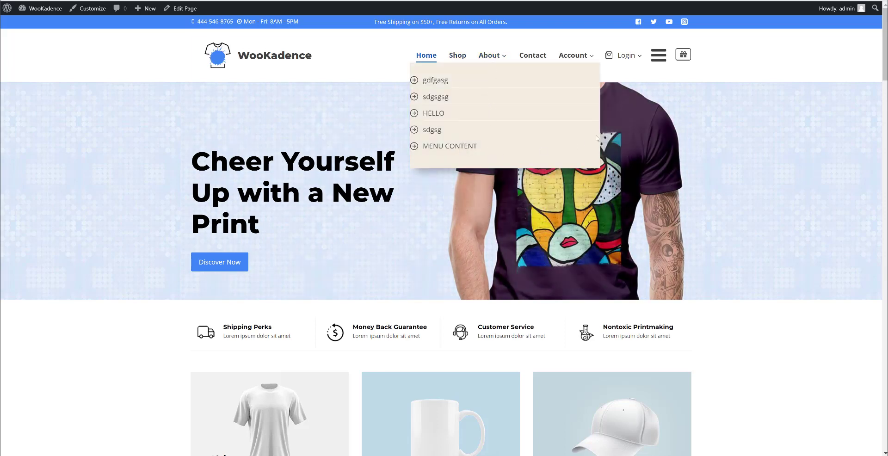
left_click(680, 57)
left_click(567, 118)
scroll(689, 307, "down", 8)
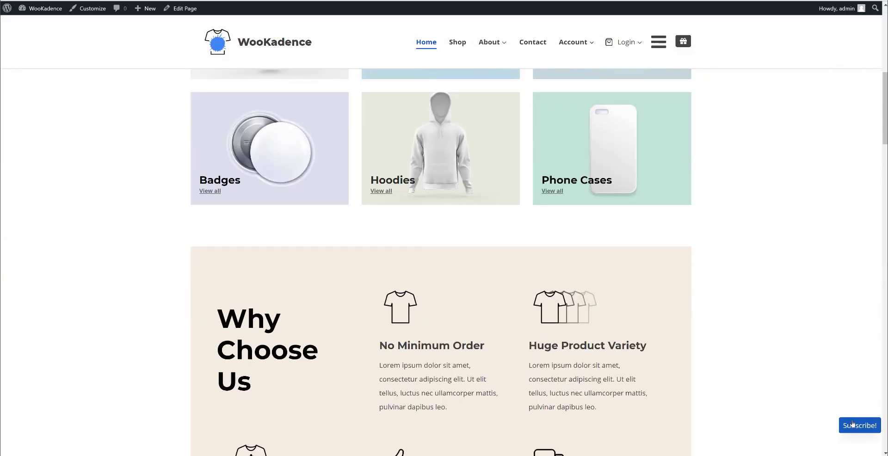
left_click(853, 425)
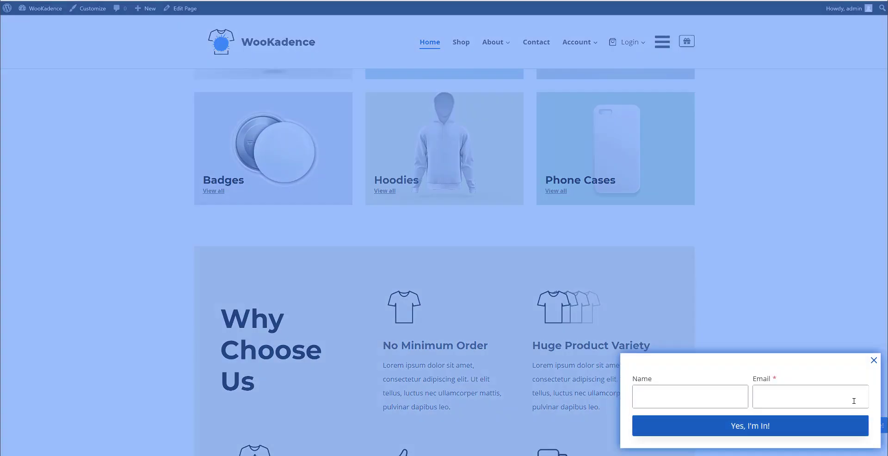
left_click(874, 360)
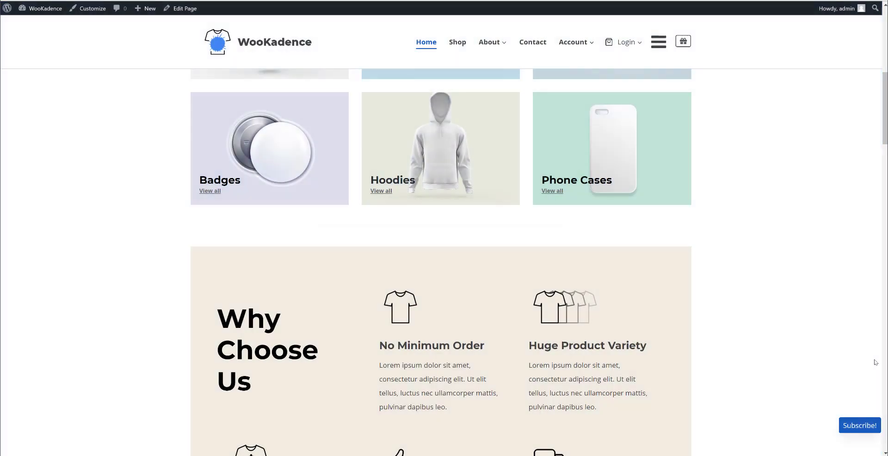